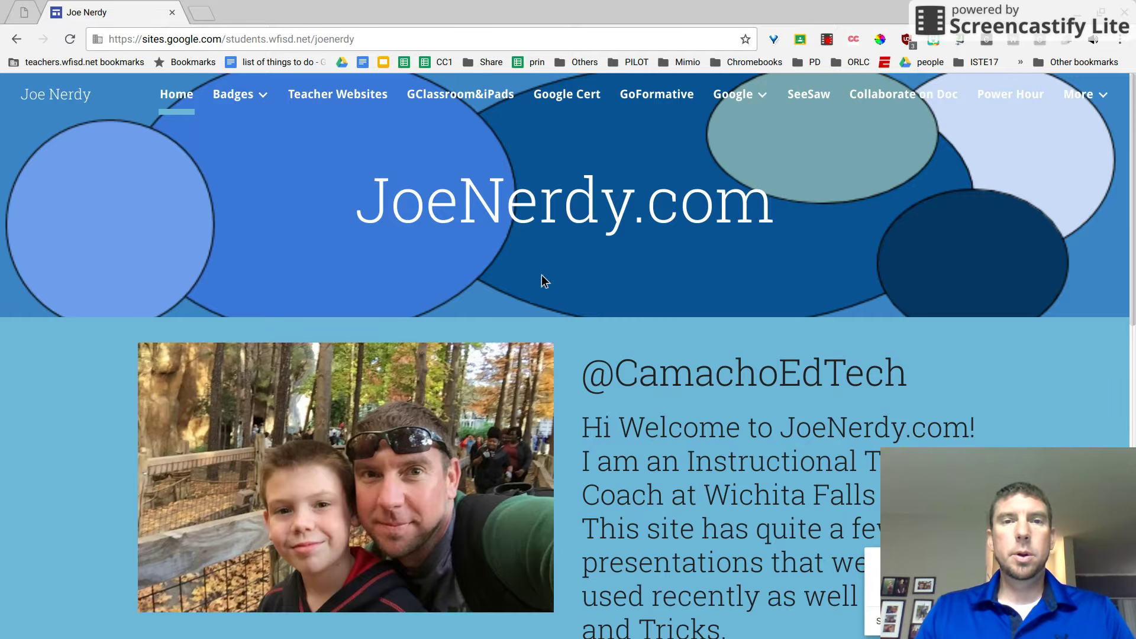
From the JoeNerdy.com site, go to Teacher Websites and pop out the embedded training document.
drag(362, 205, 800, 231)
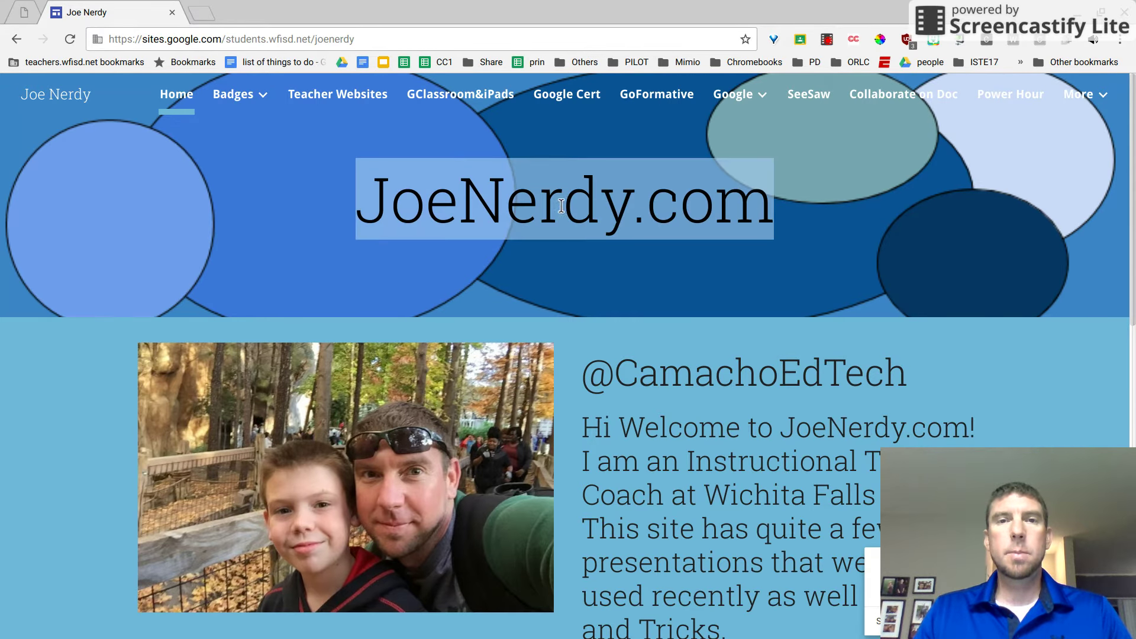
click(485, 165)
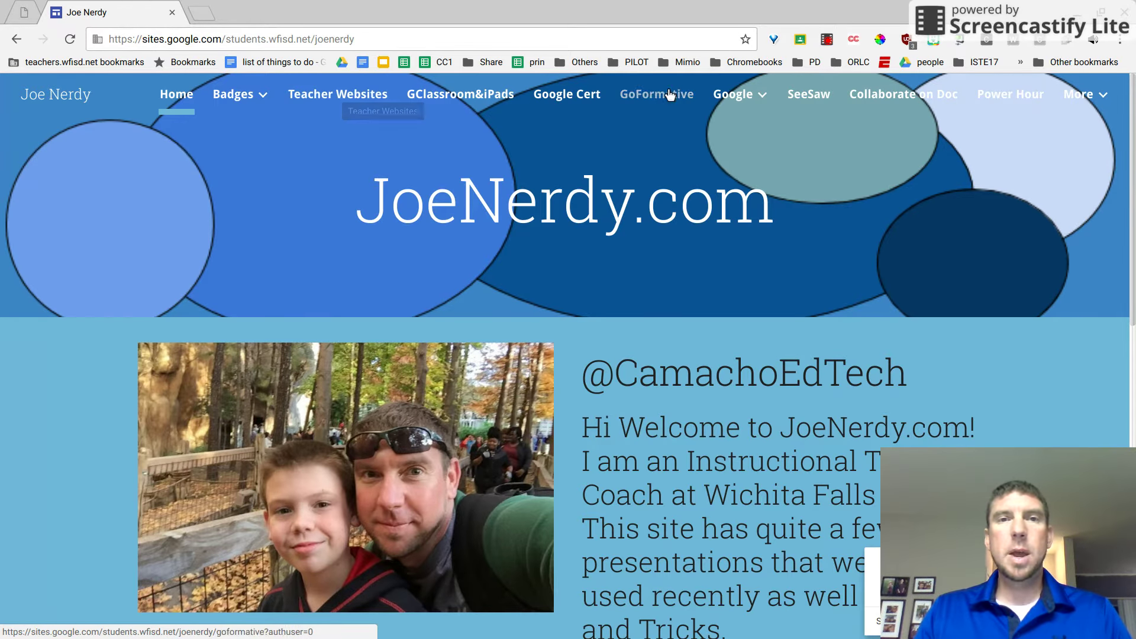
mouse_move(1067, 105)
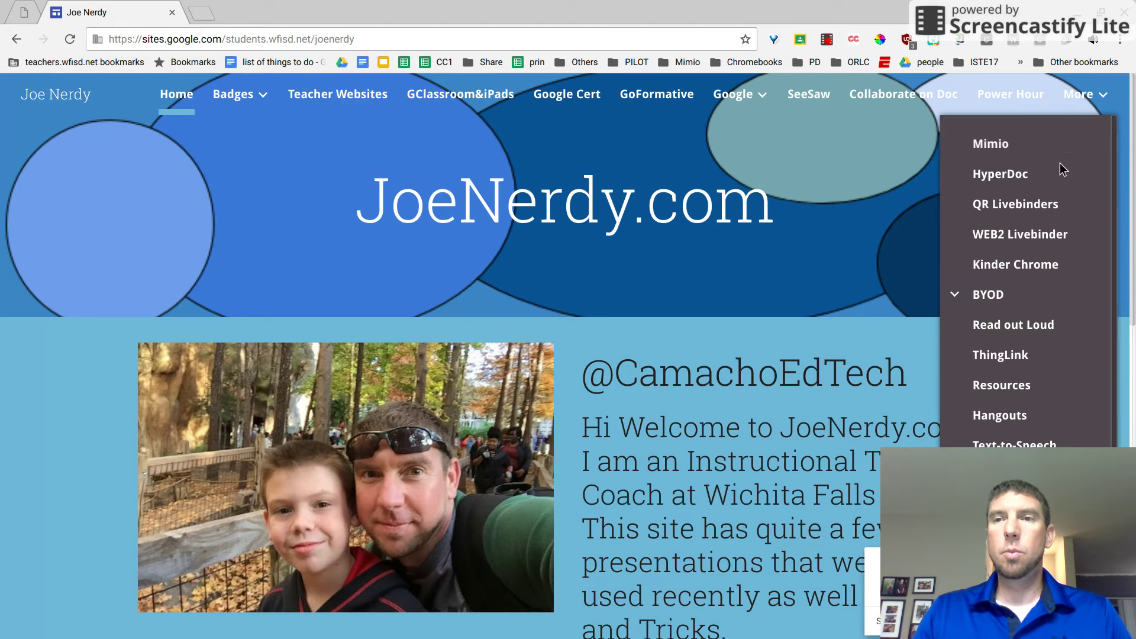
scroll(1056, 186, down, 3)
scroll(1057, 187, down, 2)
scroll(1056, 186, up, 5)
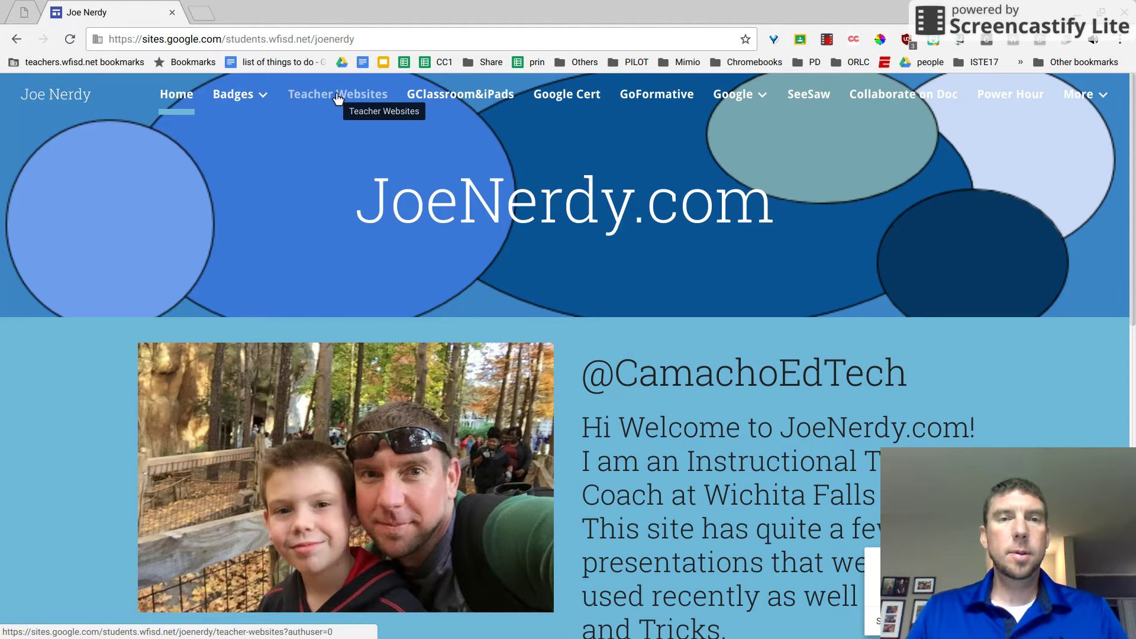
click(338, 96)
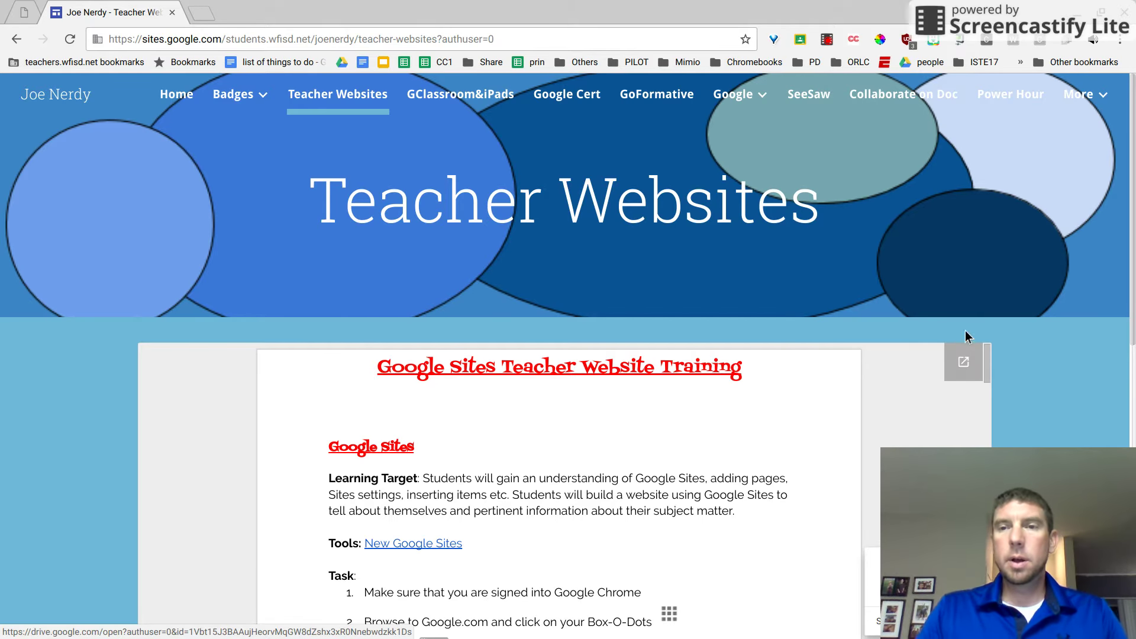
click(962, 364)
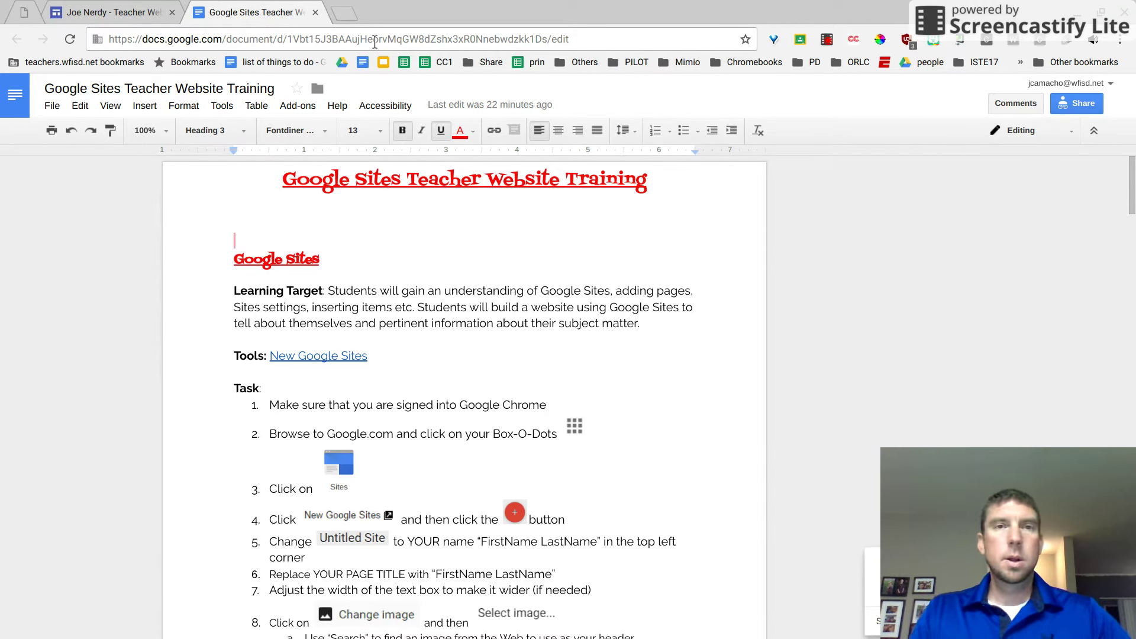
Close the training document tab to return to the Teacher Websites page.
click(315, 13)
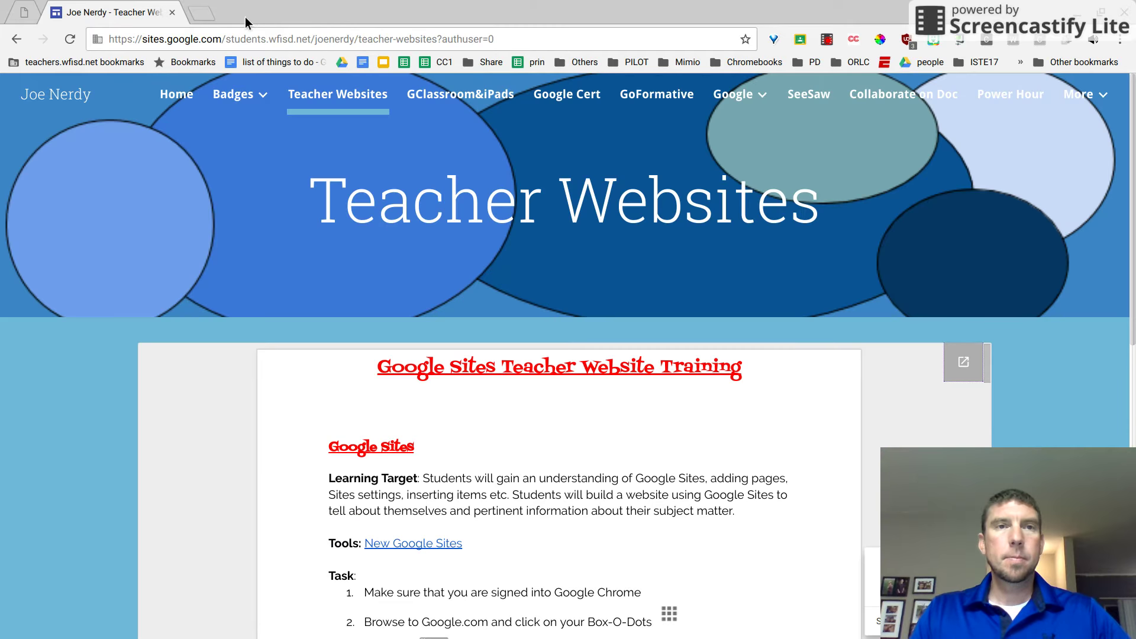
In a new browser tab, go to Google Sites via the apps grid and create a new site.
click(201, 13)
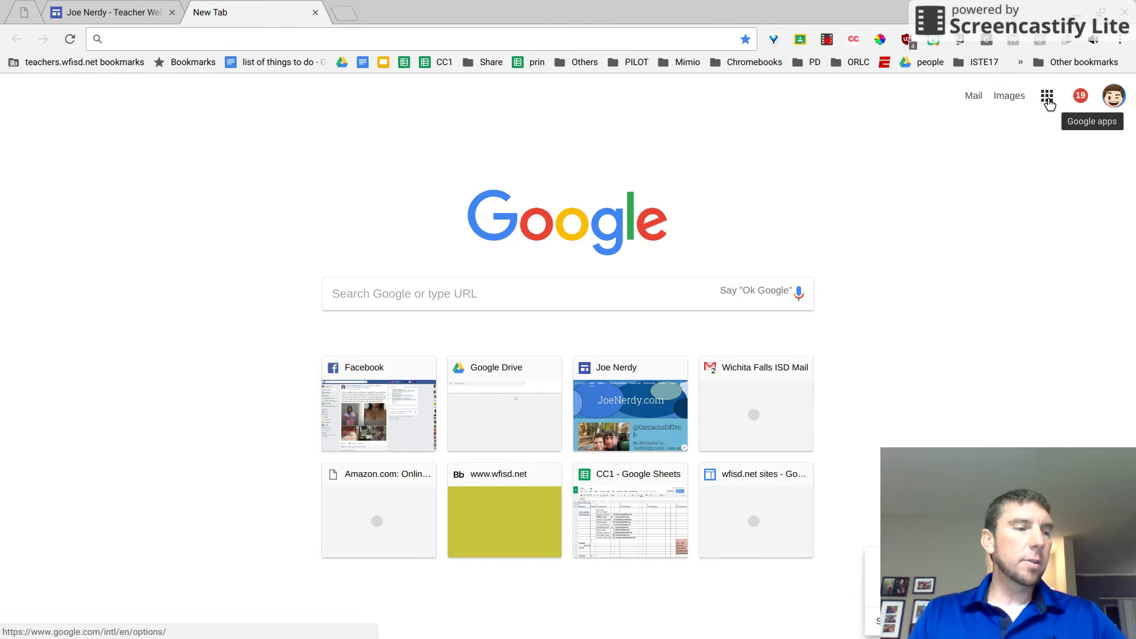
click(1048, 100)
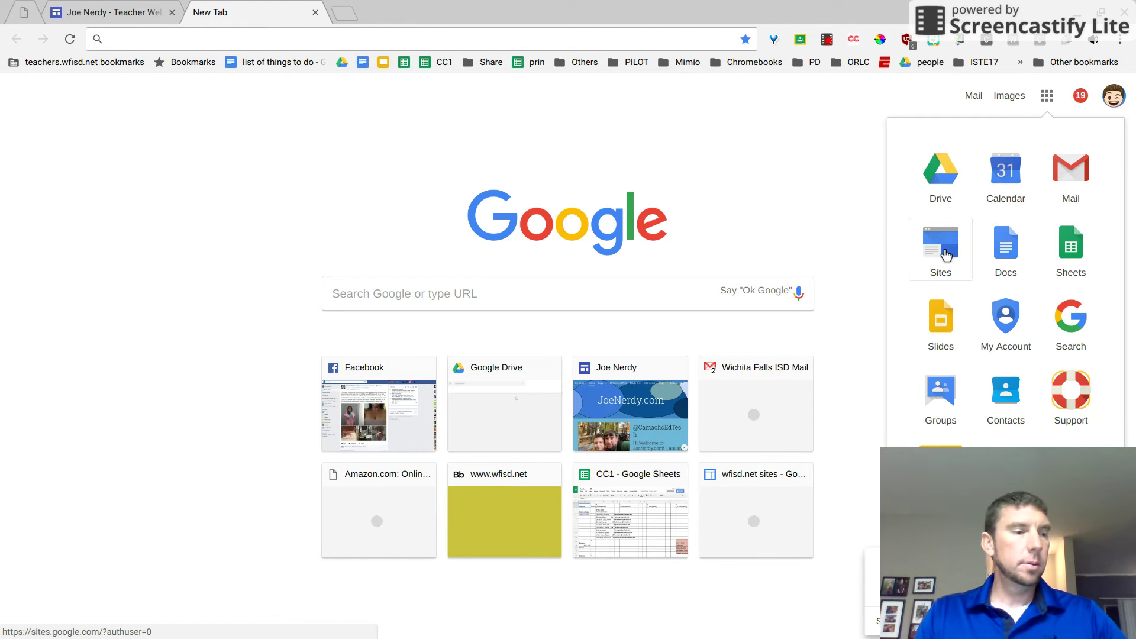
click(945, 253)
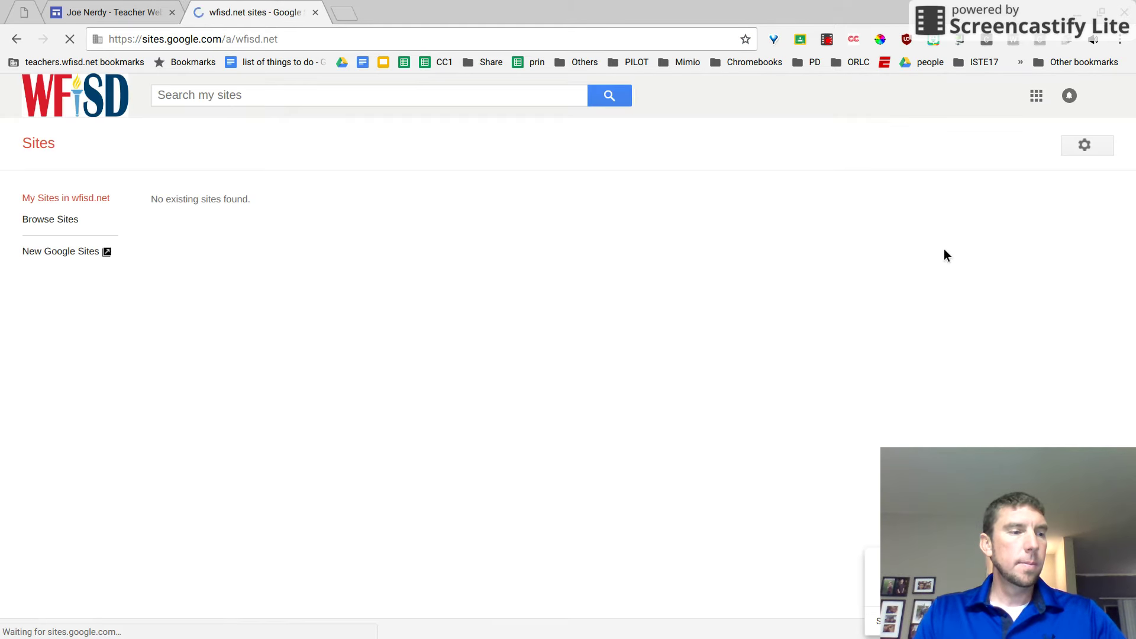
click(83, 249)
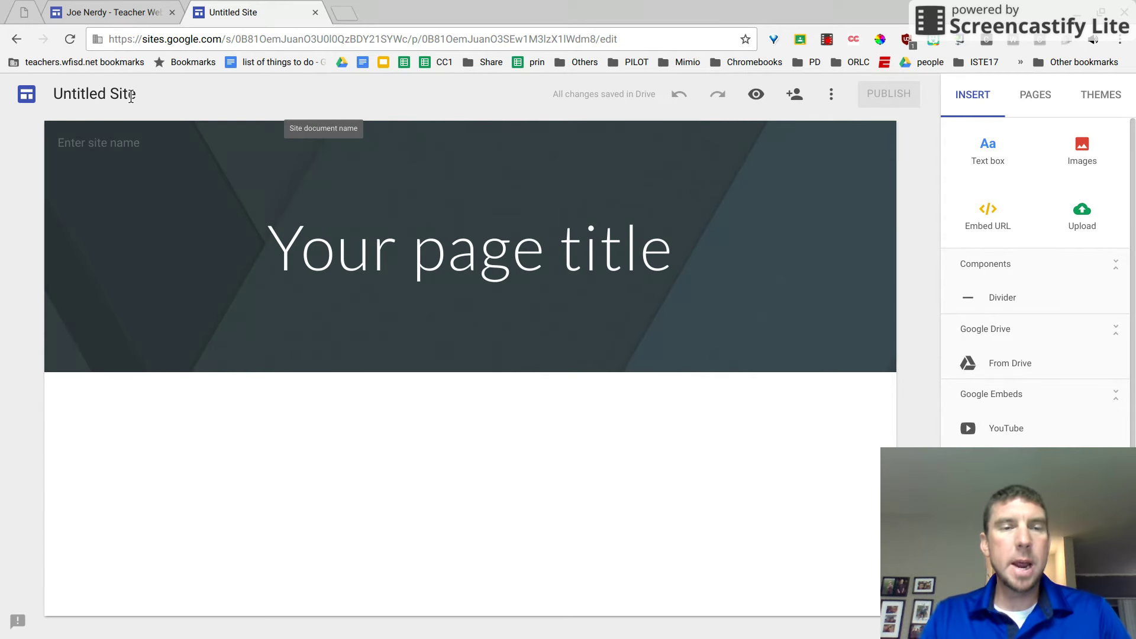
Select the 'Untitled Site' name field once the new site editor loads.
click(135, 96)
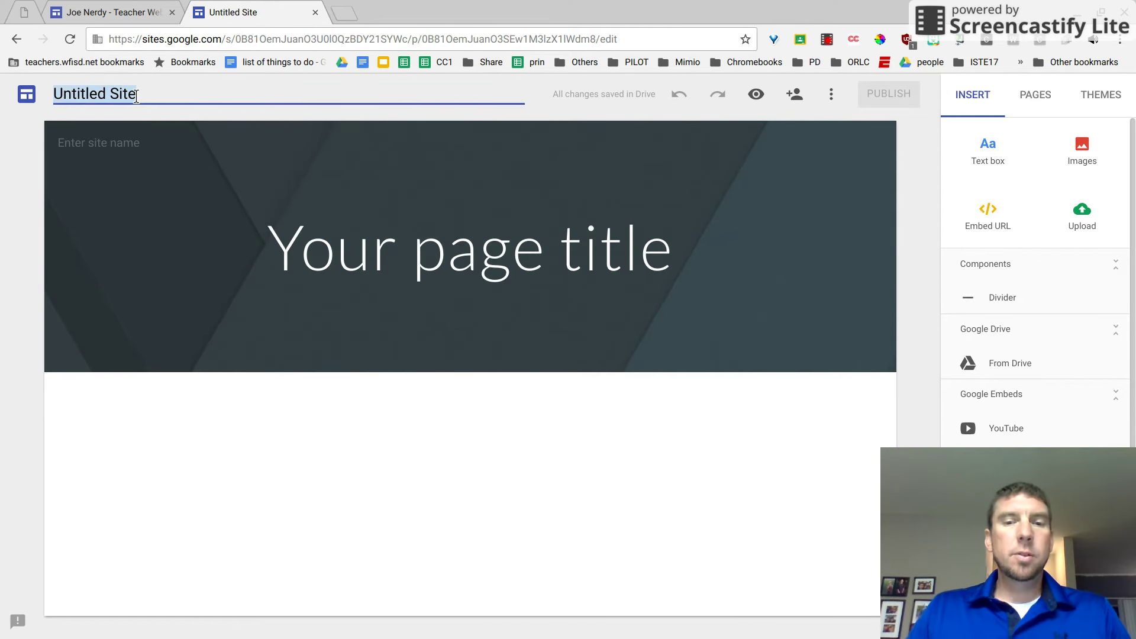
Rename the site to the teacher's full name.
text(Joe)
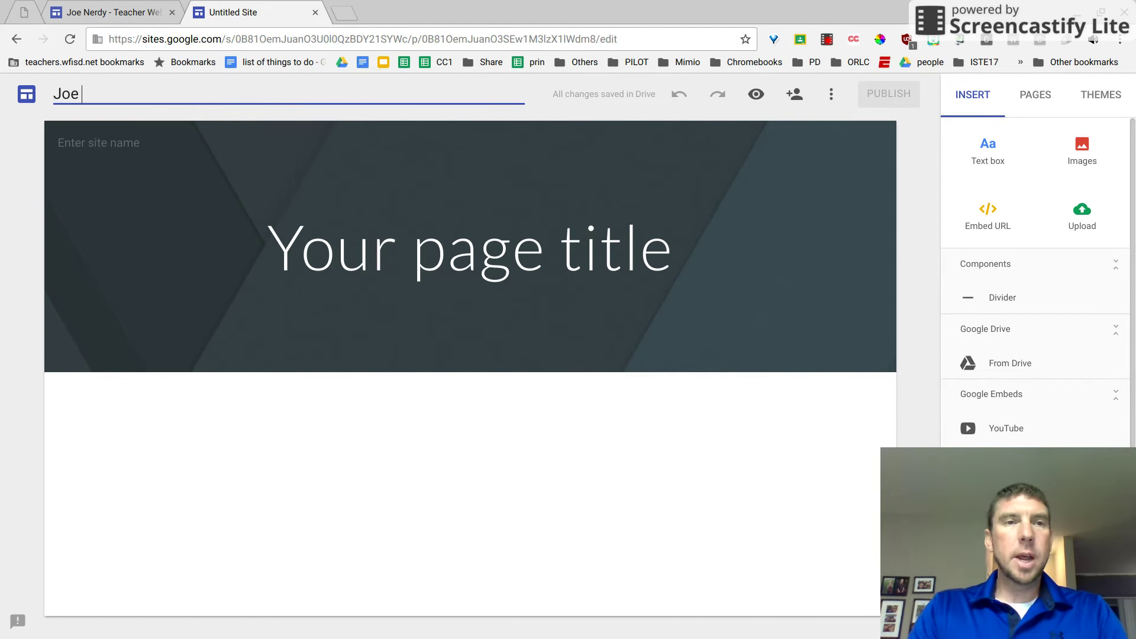
text( Camacho)
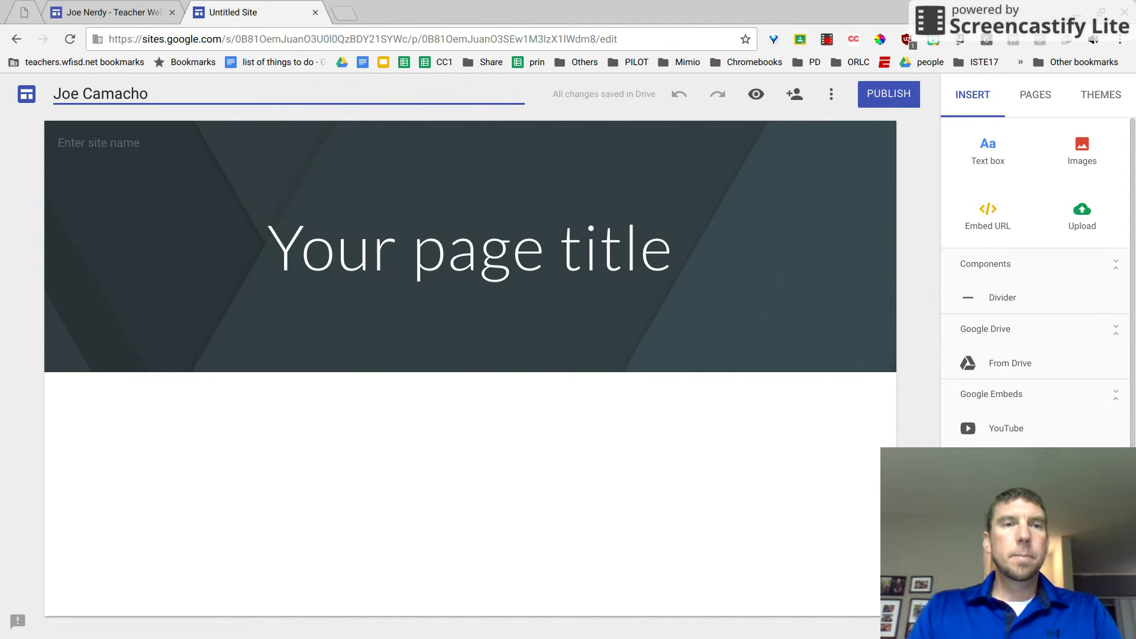
key(Return)
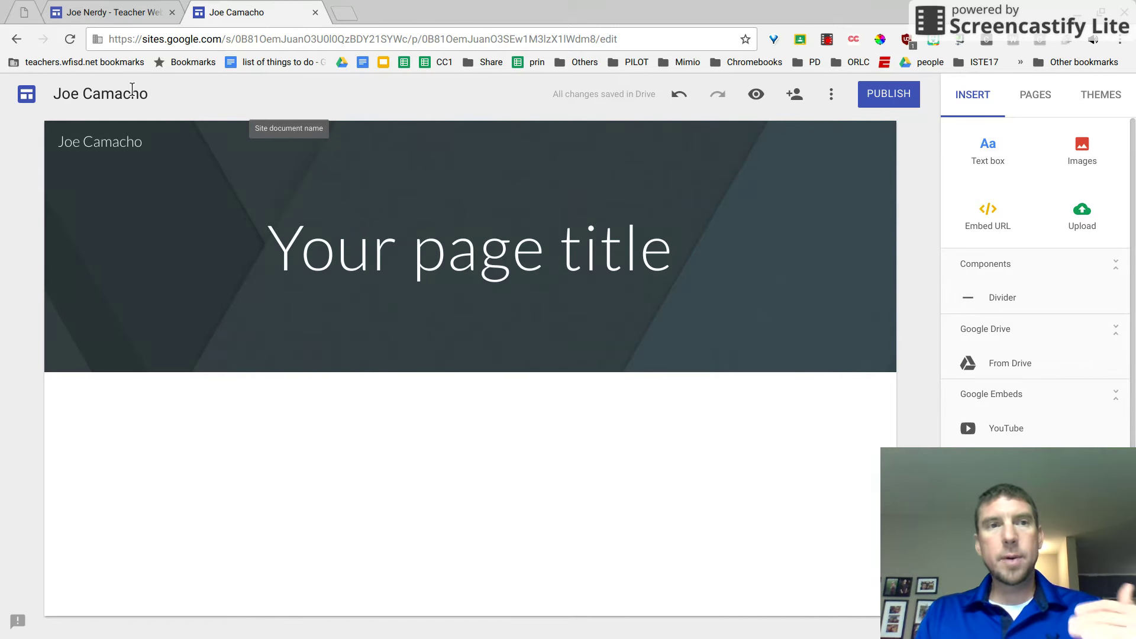
click(426, 240)
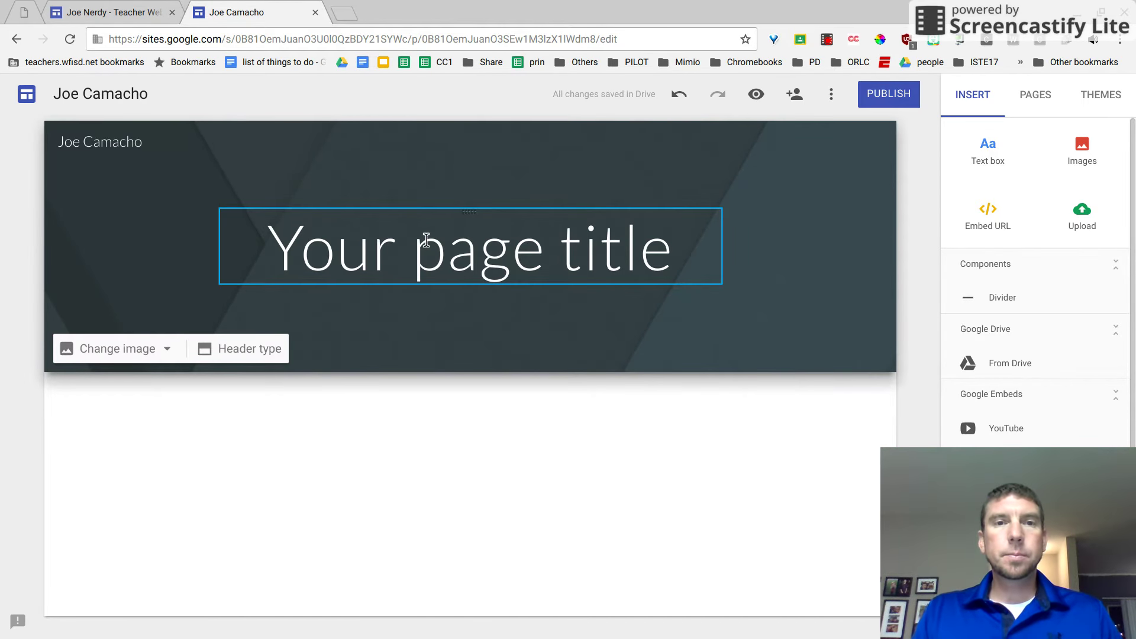
Try a shorter courtesy-title version of the site name, then restore the full name.
click(152, 95)
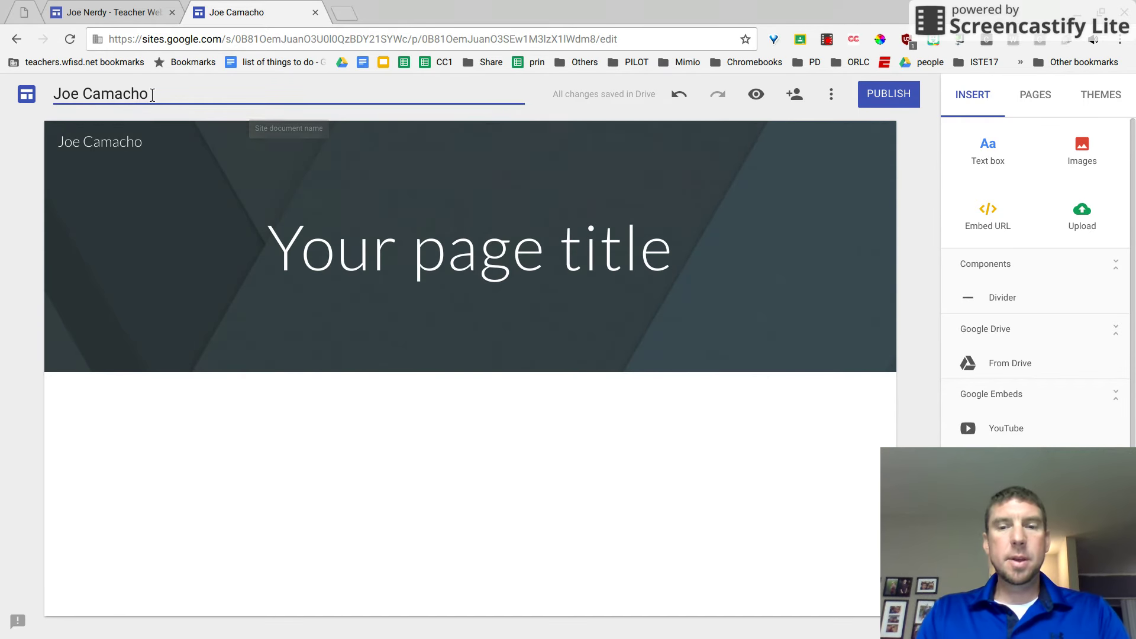
key(BackSpace)
key(BackSpace)
key(BackSpace)
key(BackSpace)
key(BackSpace)
key(BackSpace)
key(BackSpace)
key(BackSpace)
key(BackSpace)
key(BackSpace)
text(M)
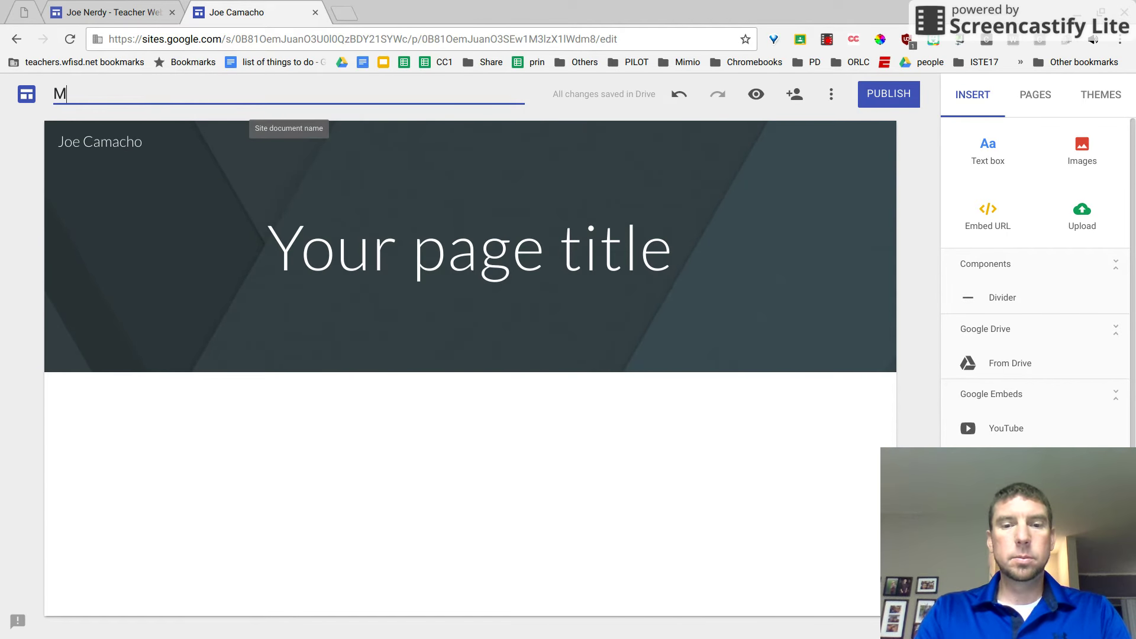
text(r Cama)
key(BackSpace)
key(BackSpace)
text(amacho)
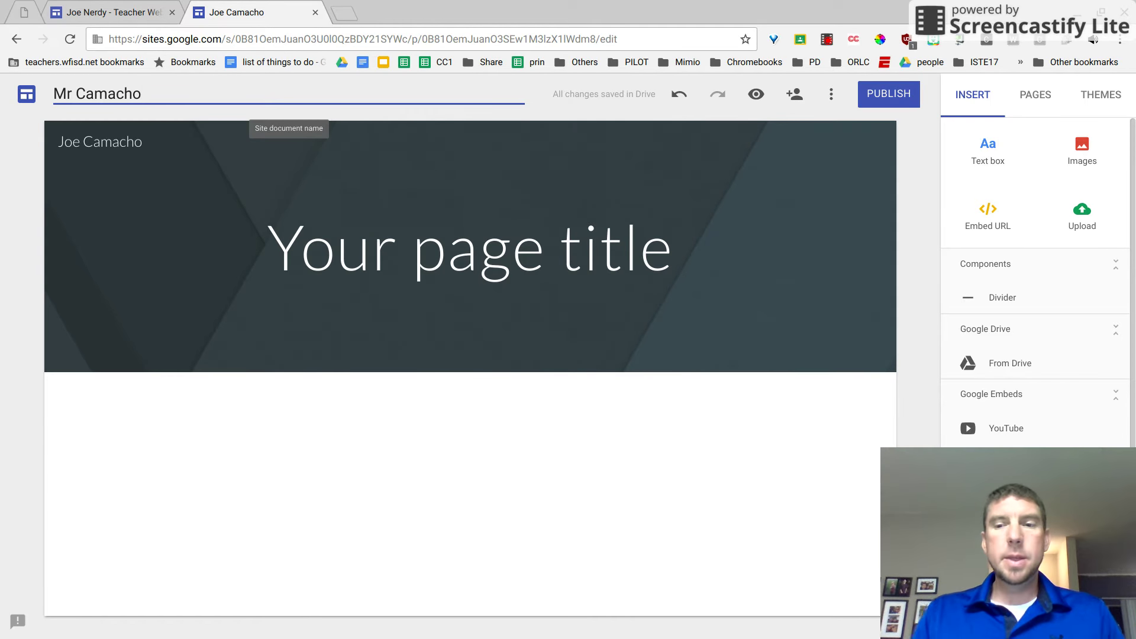
key(BackSpace)
key(BackSpace)
key(BackSpace)
key(BackSpace)
key(BackSpace)
key(BackSpace)
key(BackSpace)
key(BackSpace)
key(BackSpace)
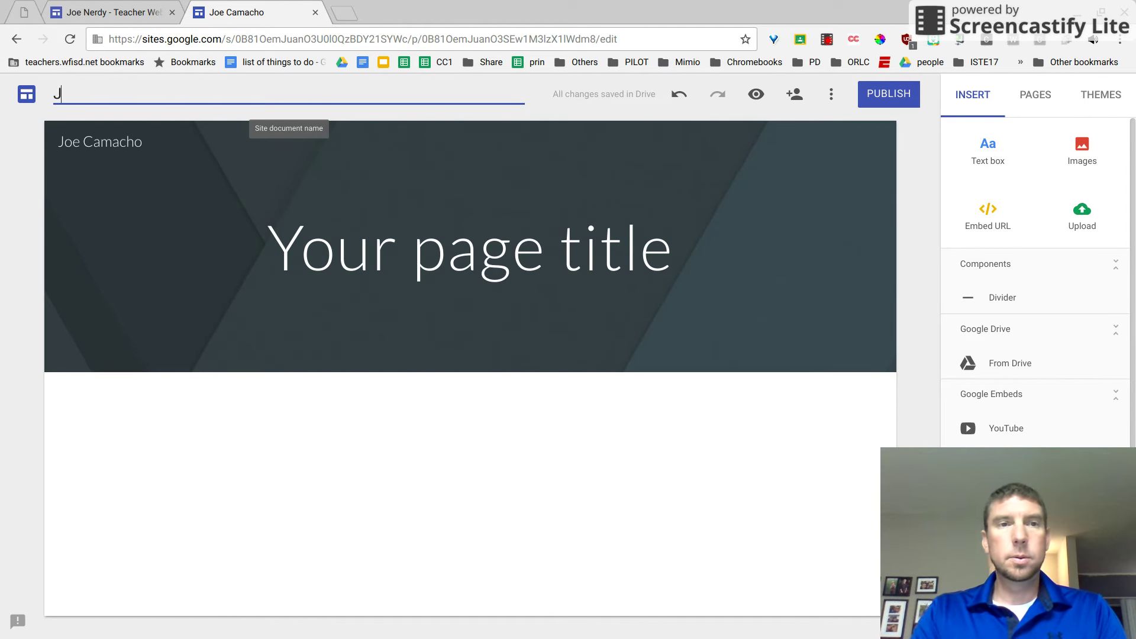
text(Joe Camacho)
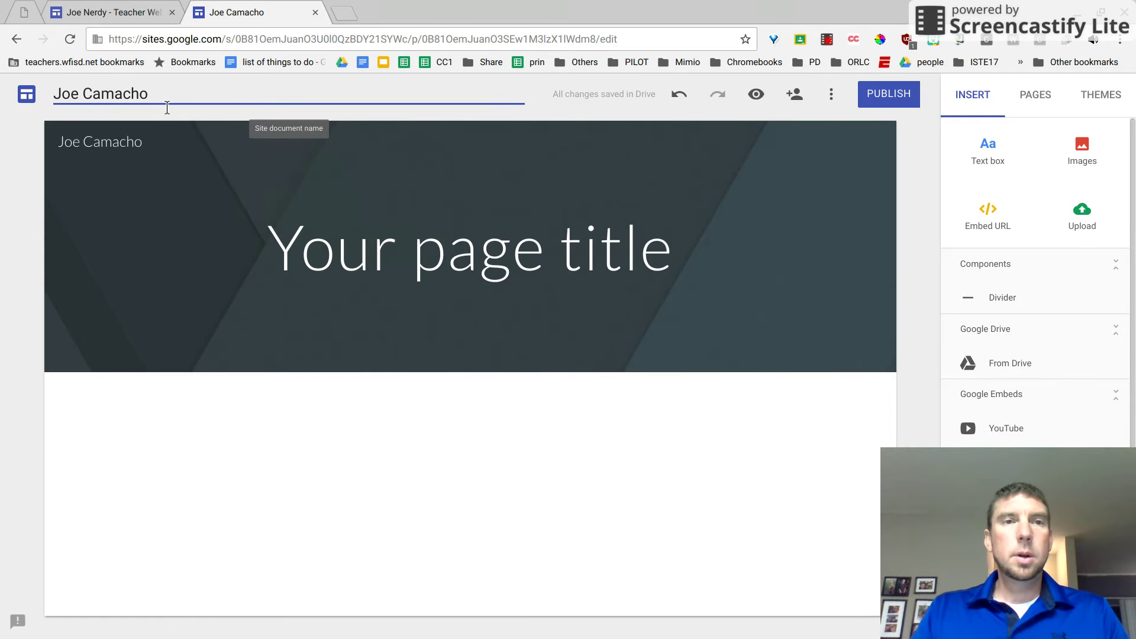
click(332, 223)
triple_click(334, 223)
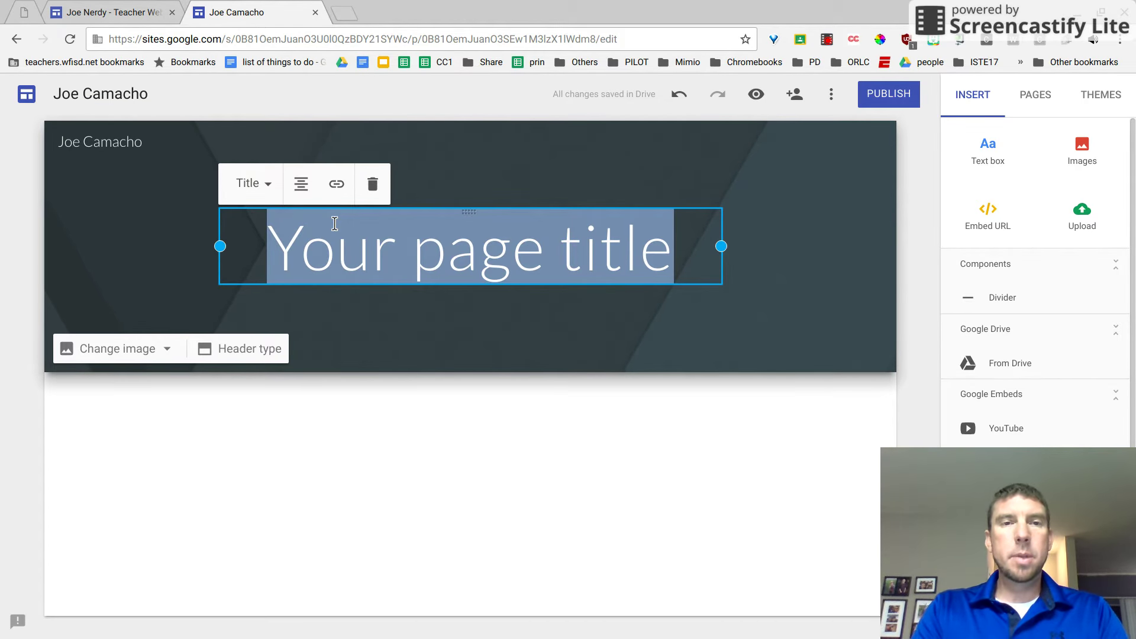
Replace the 'Your page title' placeholder with the teacher's courtesy title and surname.
text(Mr. Cama)
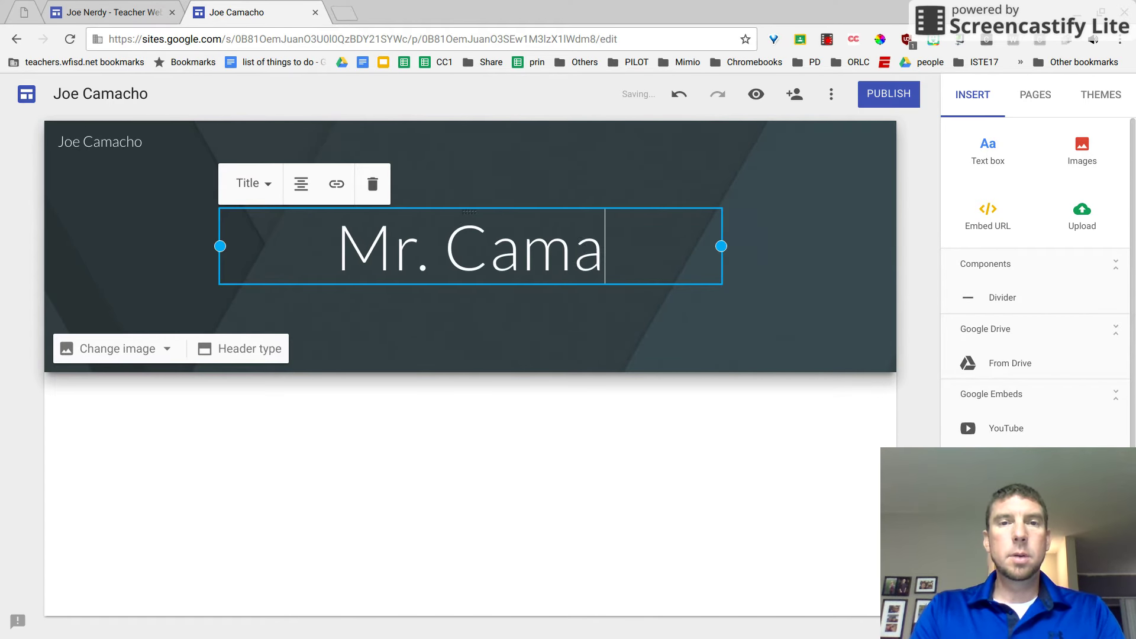
text(cho)
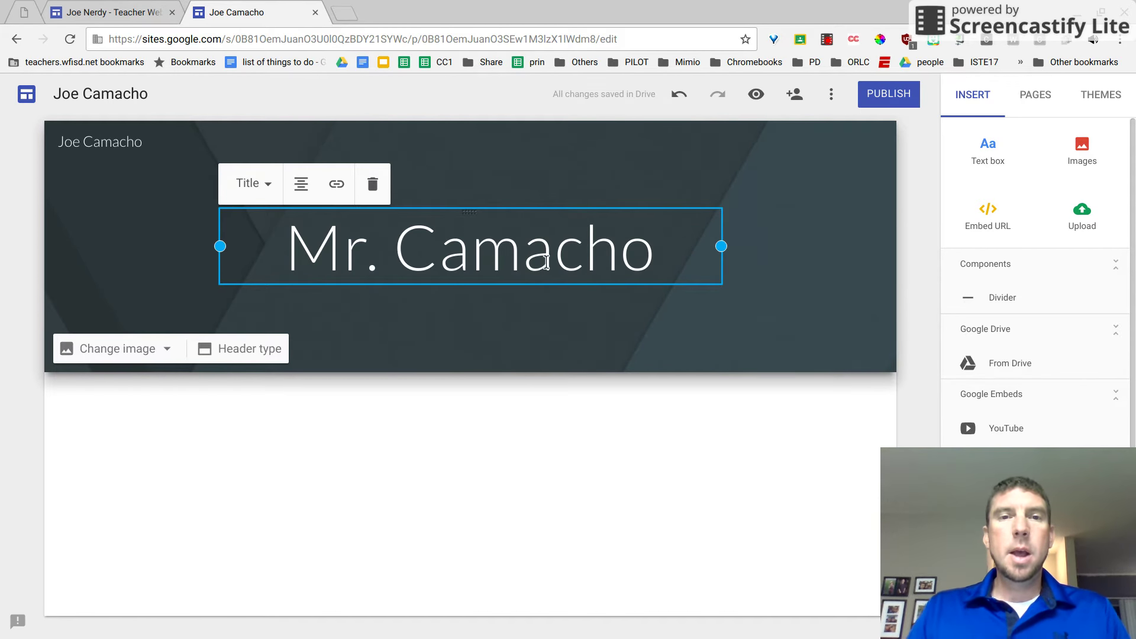
click(149, 215)
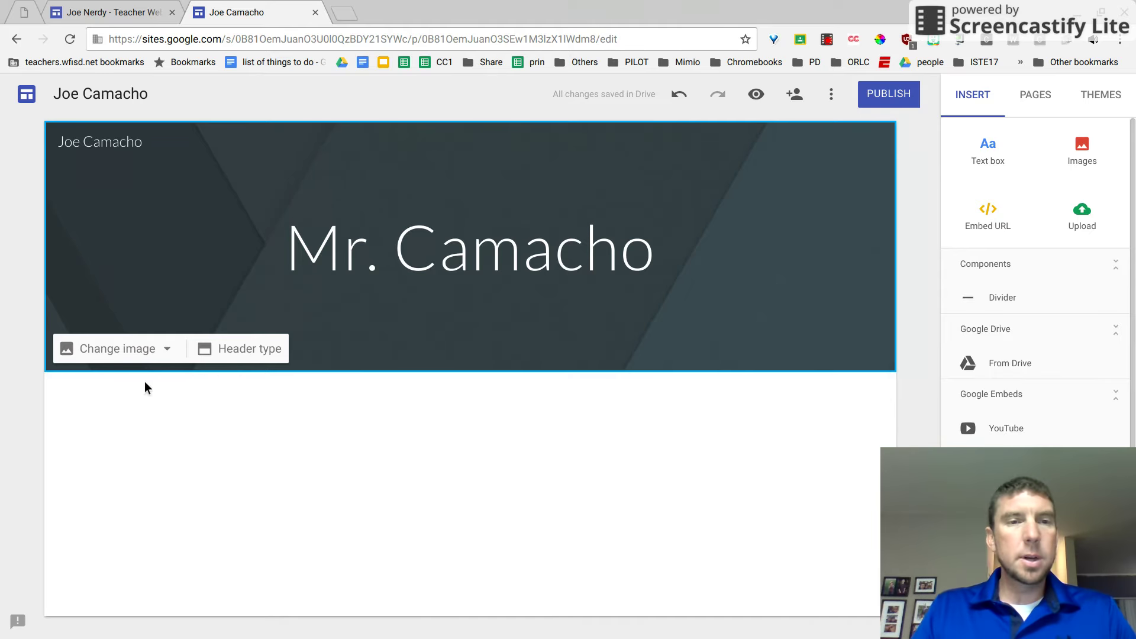
click(159, 352)
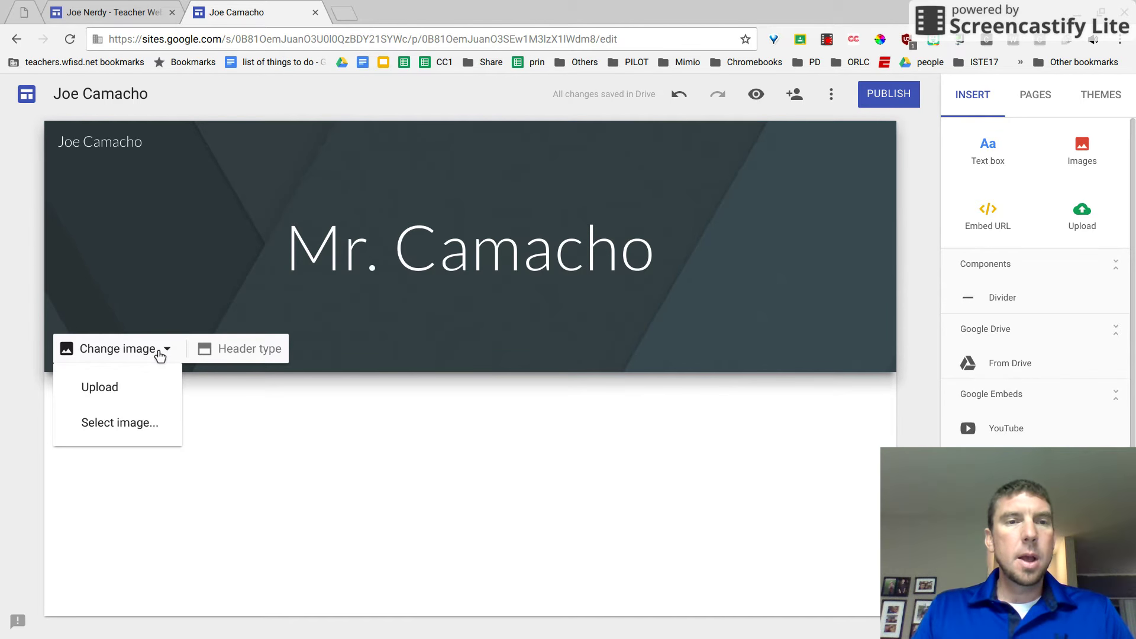
Bring up the header's Change image options showing Upload and Select image.
click(163, 321)
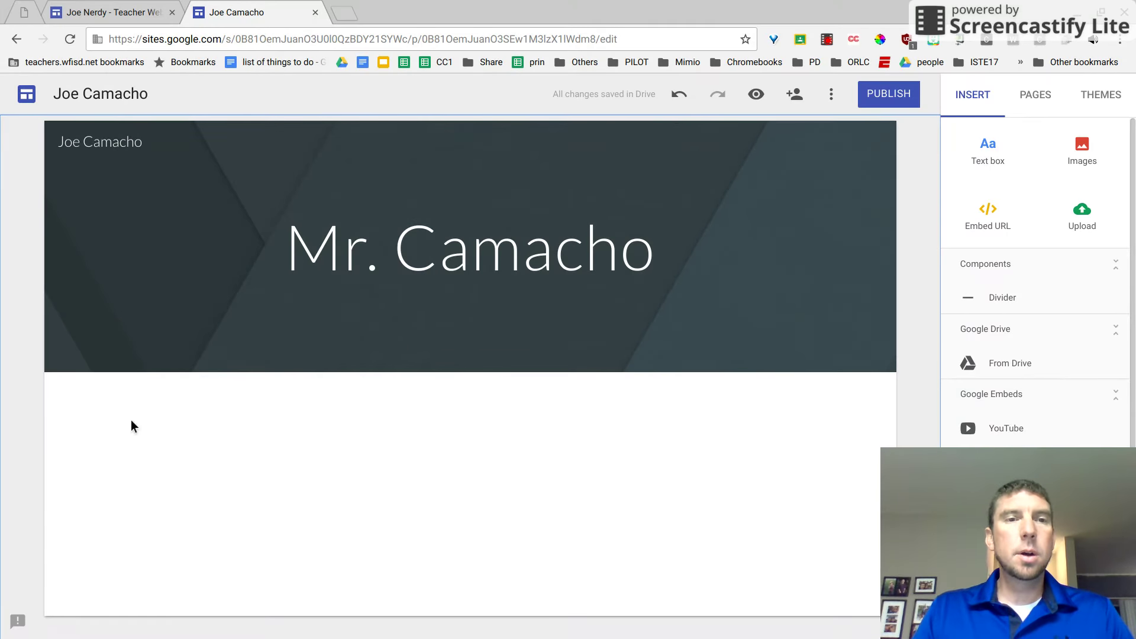
mouse_move(192, 358)
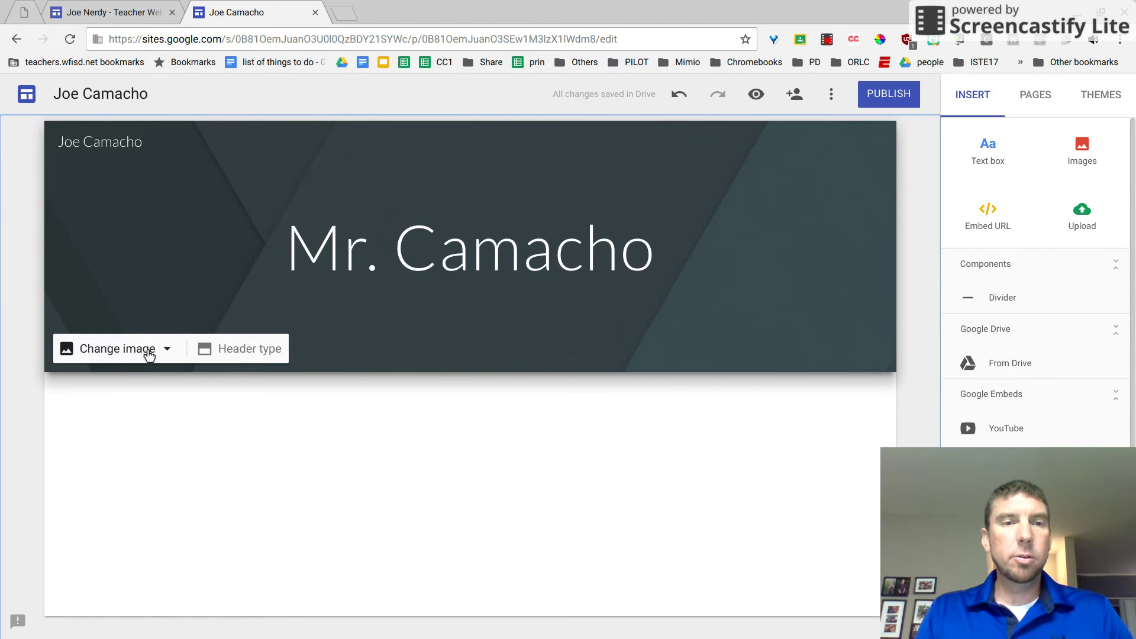
click(149, 354)
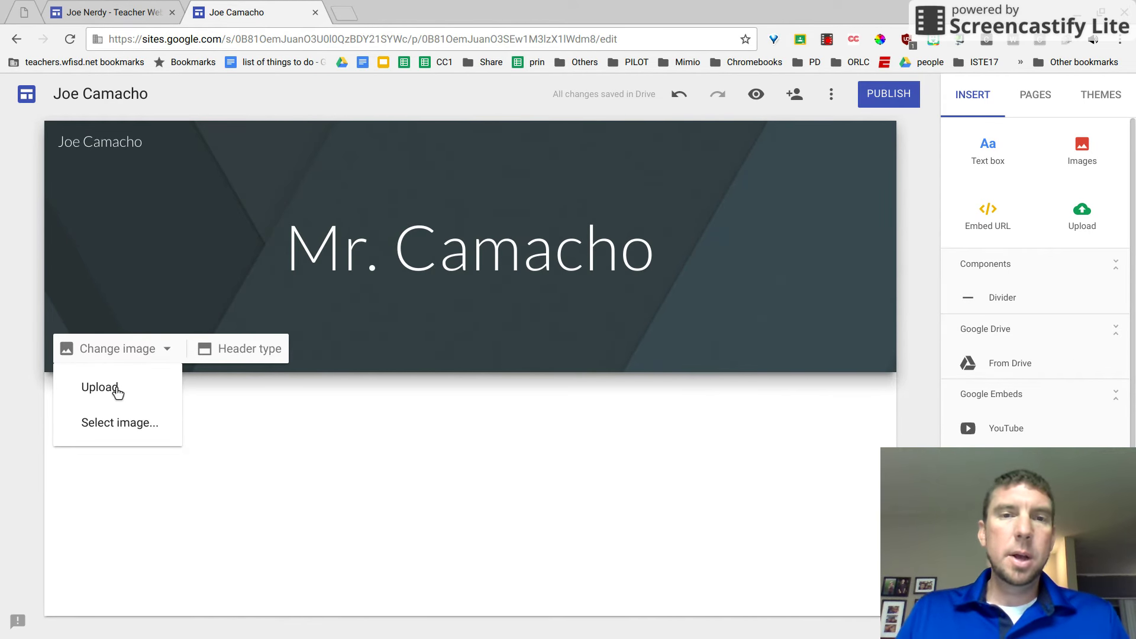
Set the header background to the laptop-and-coffee photo from the image gallery.
click(118, 422)
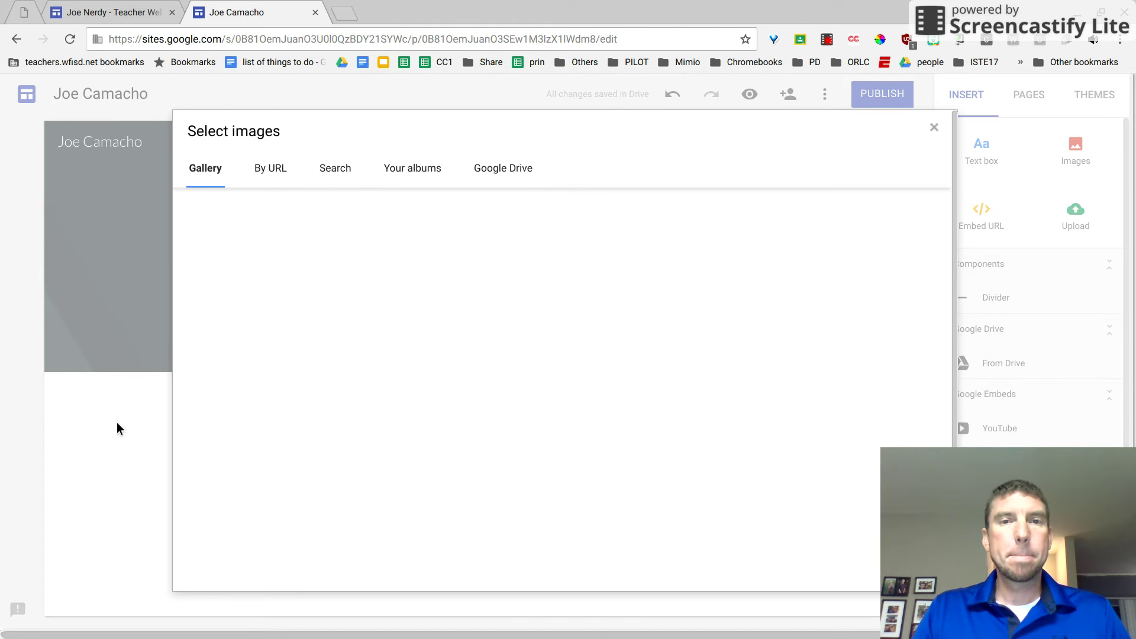
scroll(518, 373, down, 3)
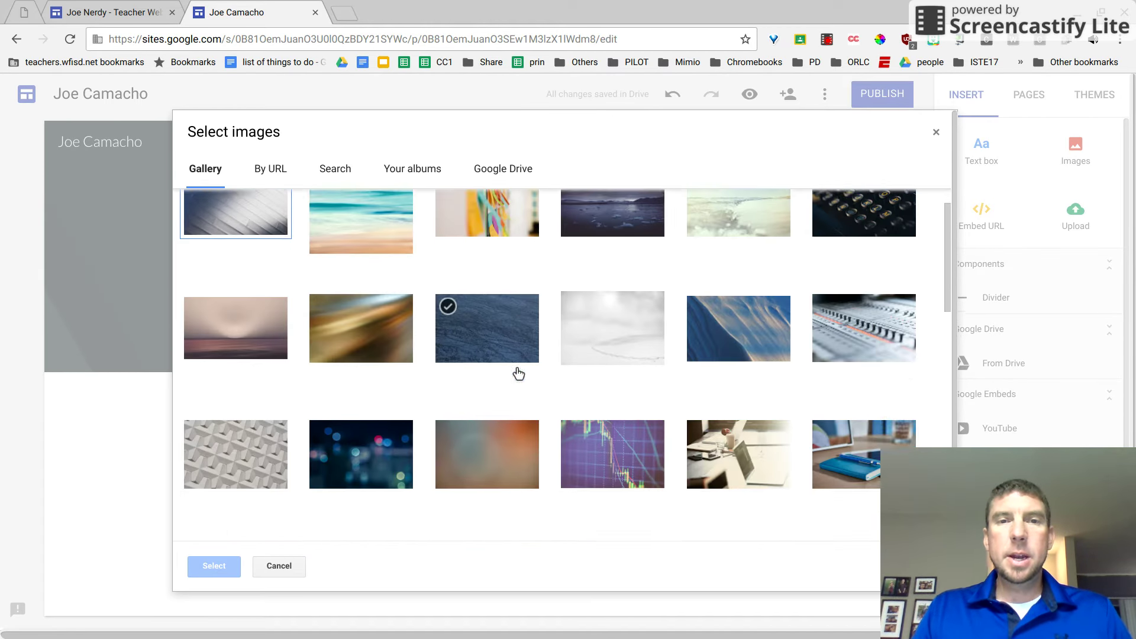
scroll(519, 374, down, 8)
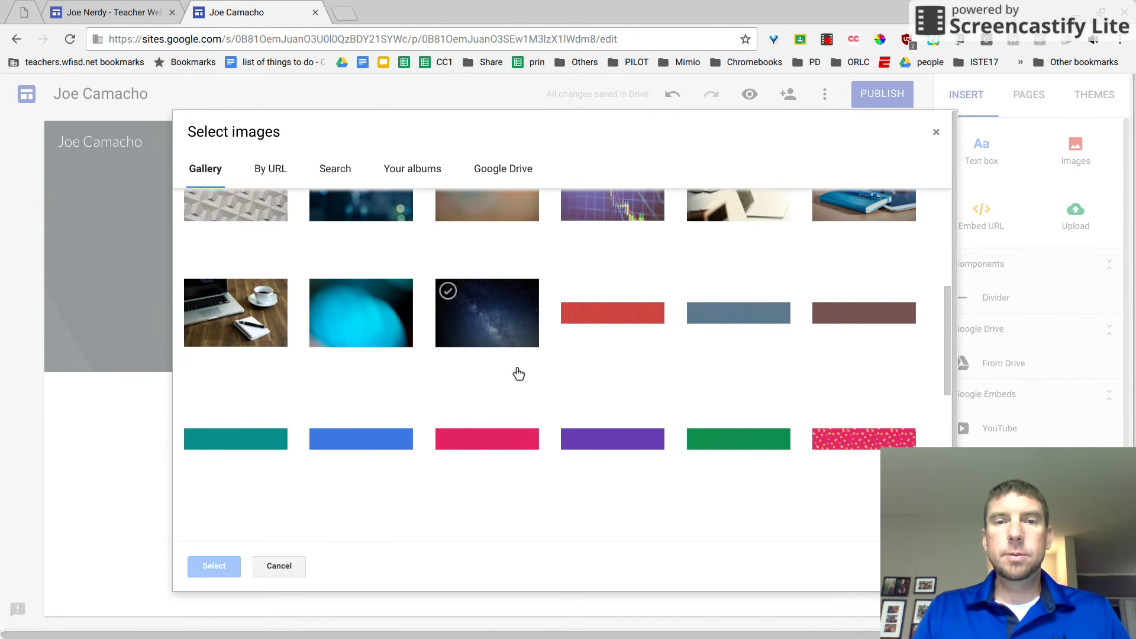
scroll(519, 373, down, 3)
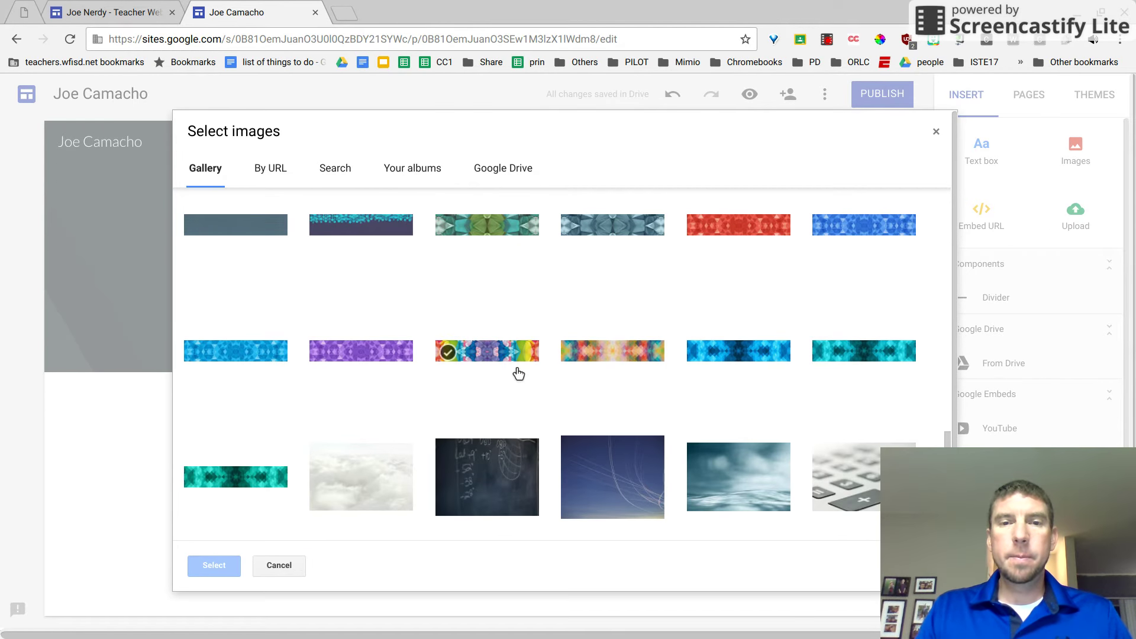
scroll(518, 373, up, 10)
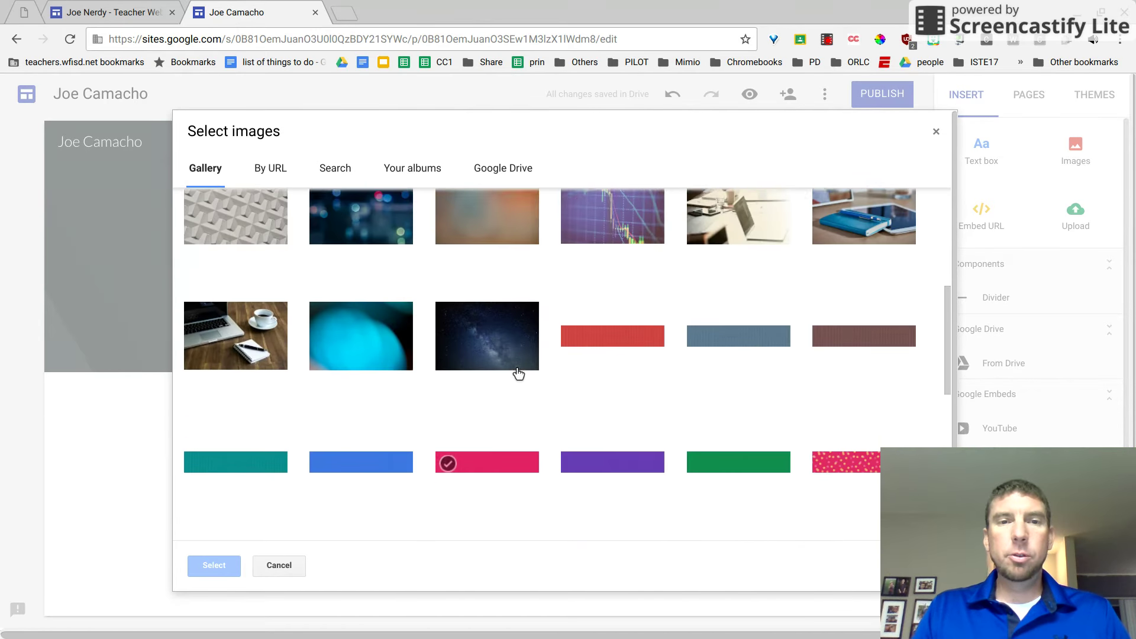
scroll(372, 406, down, 3)
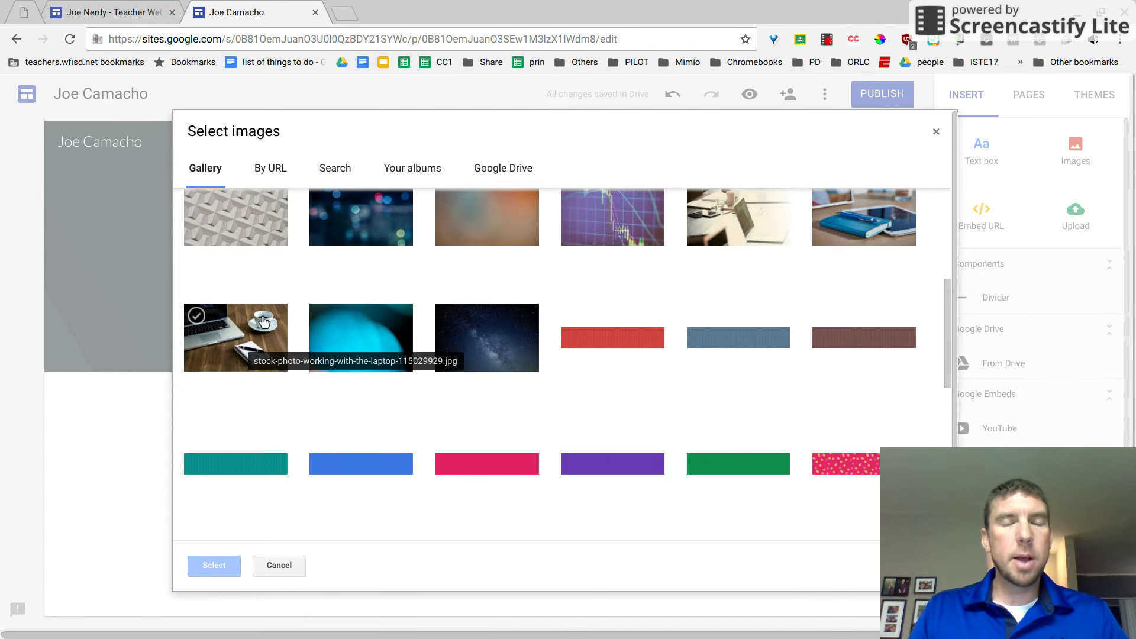
click(240, 336)
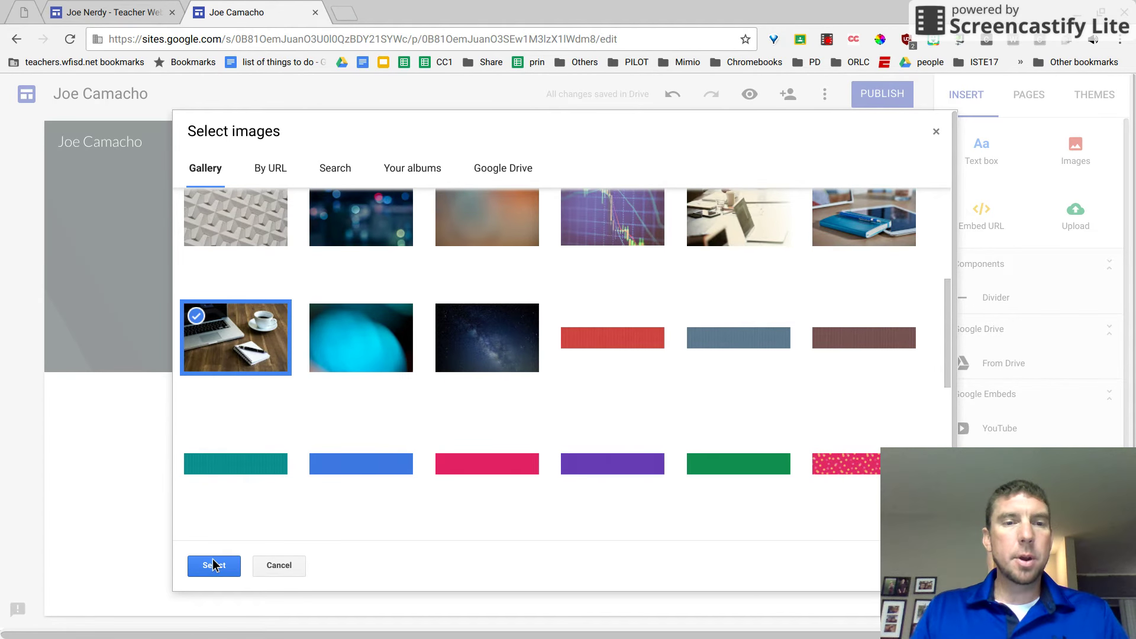
click(214, 565)
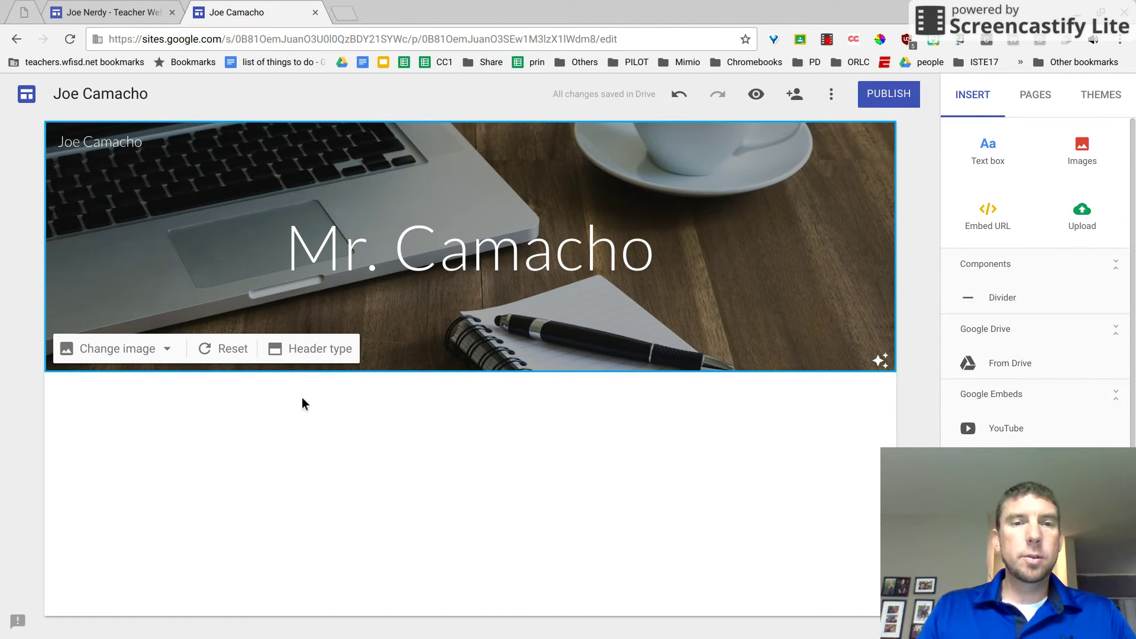
double_click(226, 449)
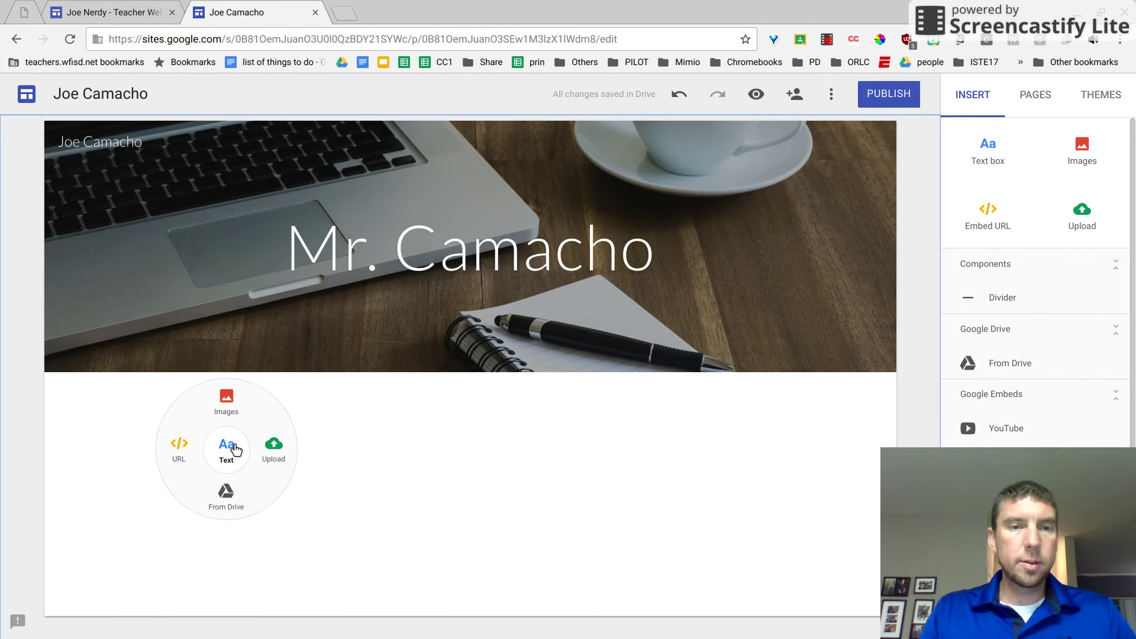
Add a text box below the header reading 'Hi Welcome to my Teacher Webpages.'.
click(235, 449)
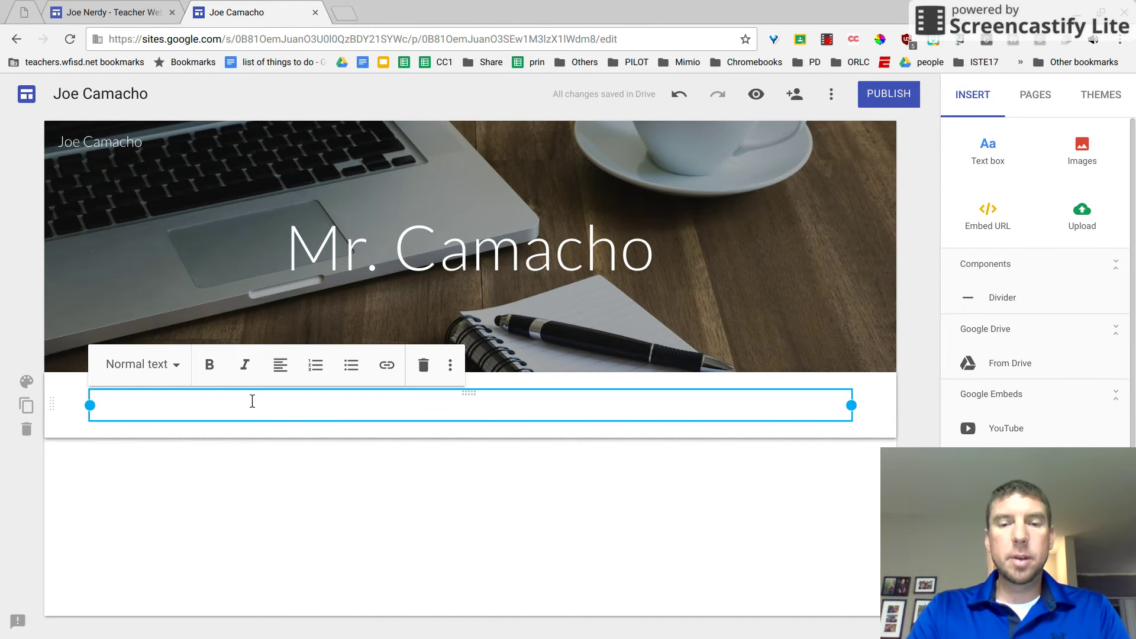
text(Hi )
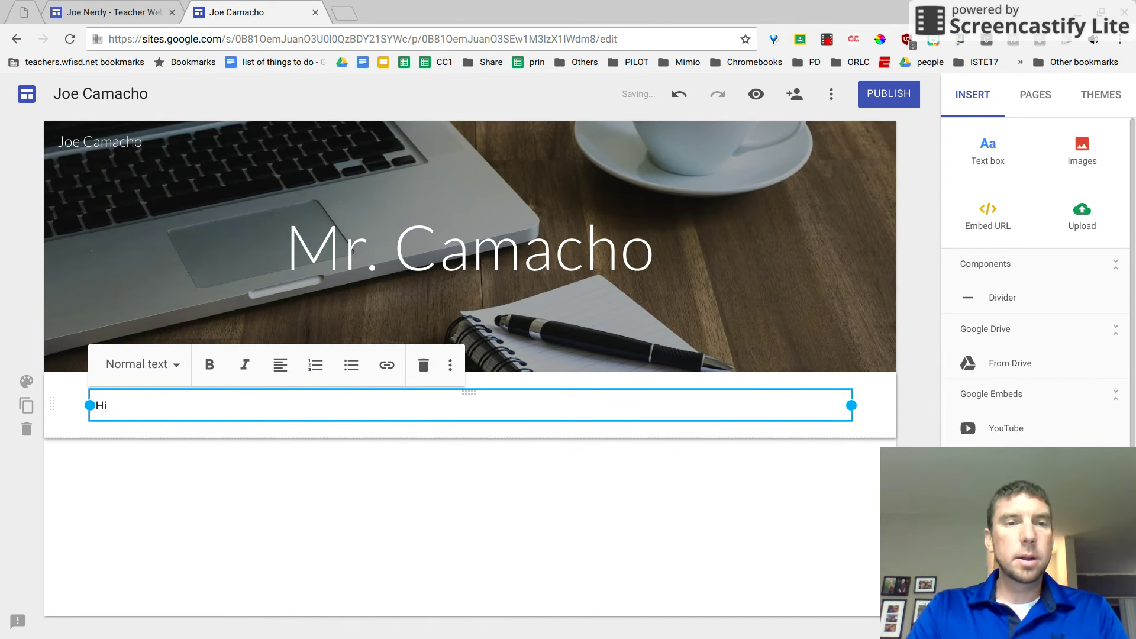
text(Welcom)
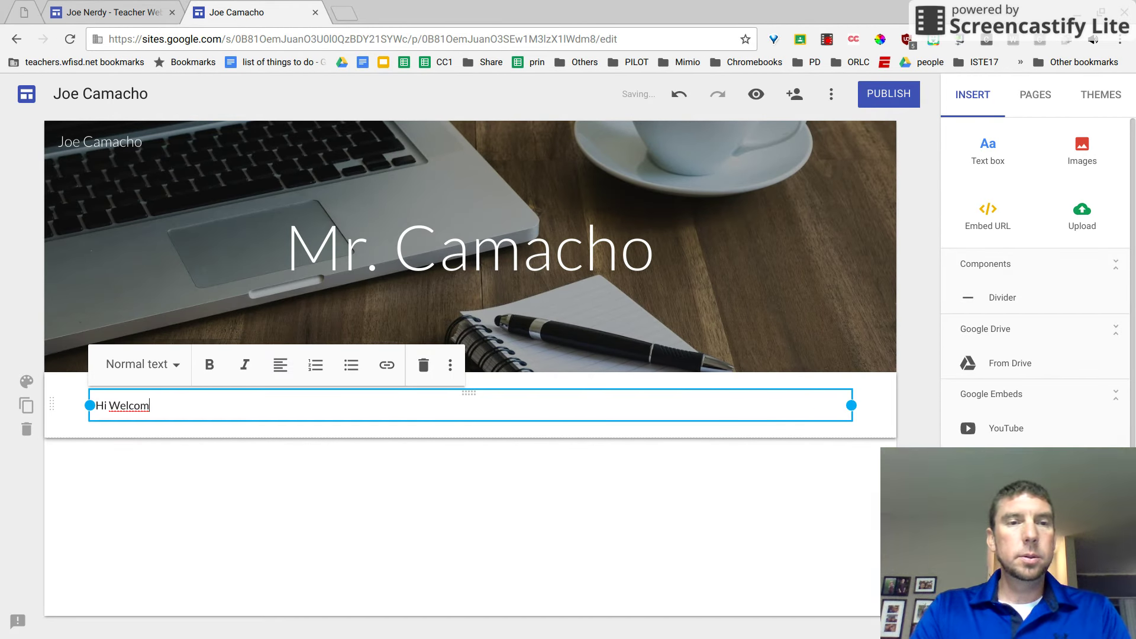
text(e to my)
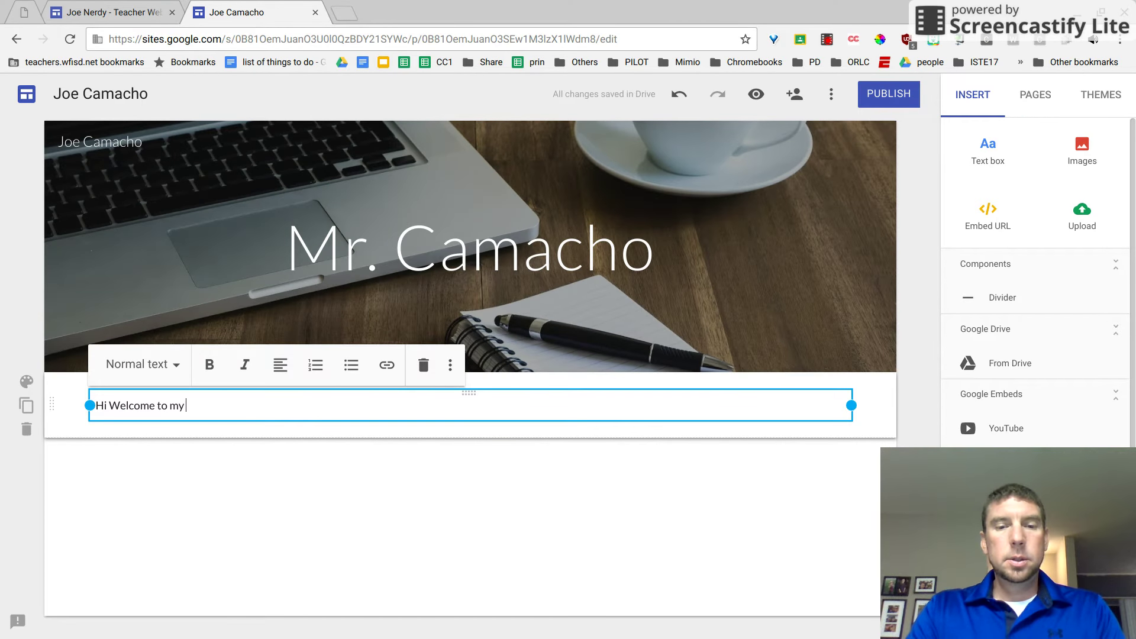
text( Teach)
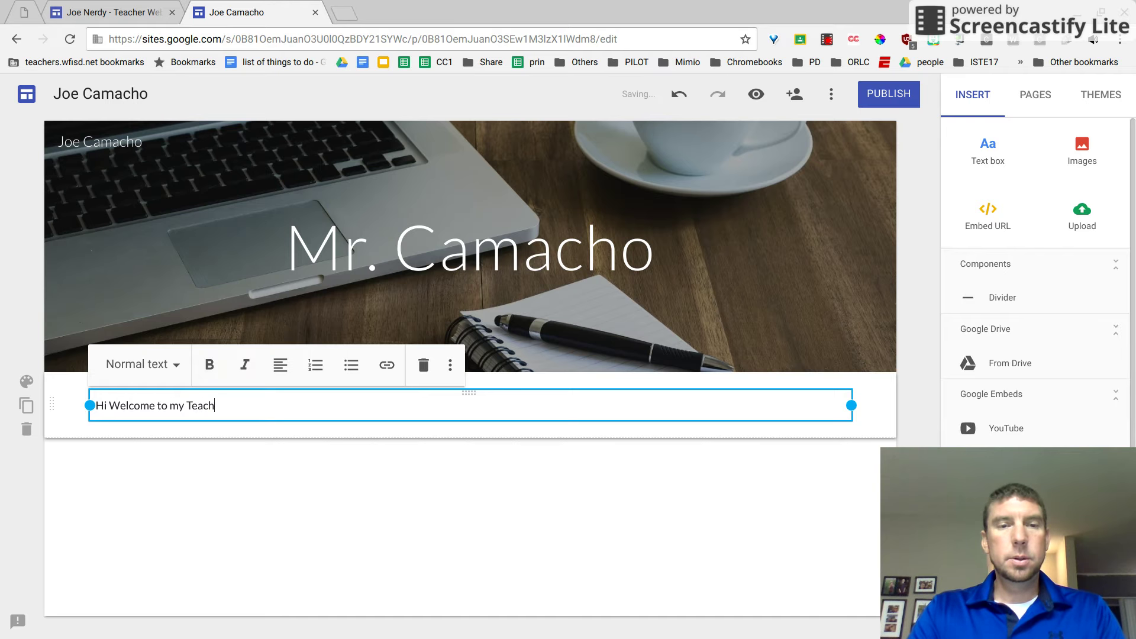
text(er Webpage)
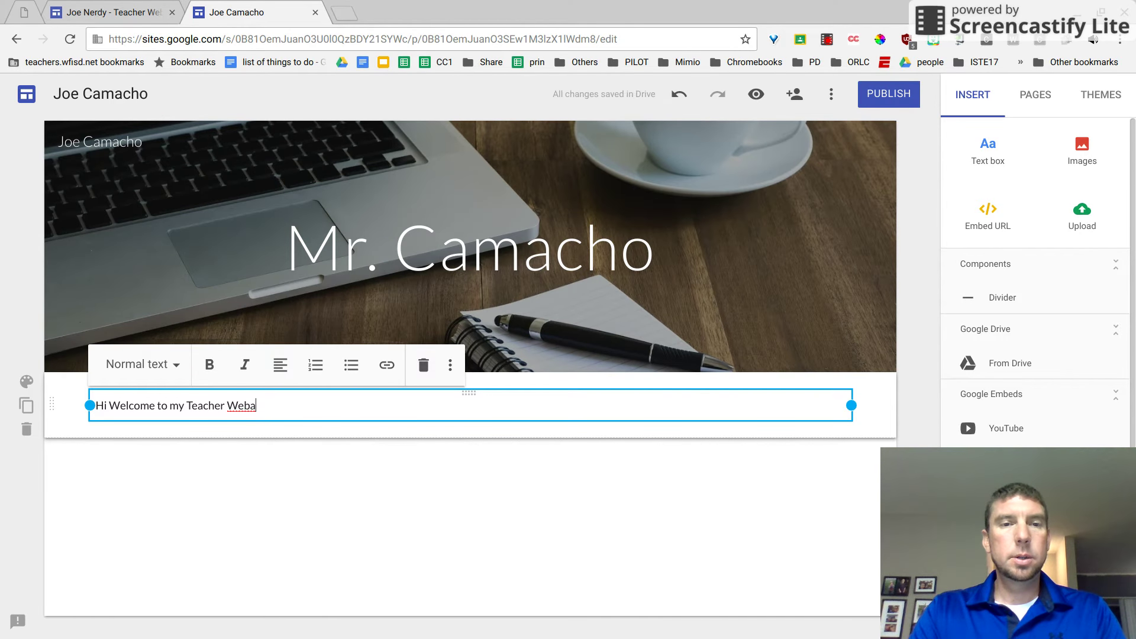
text(s)
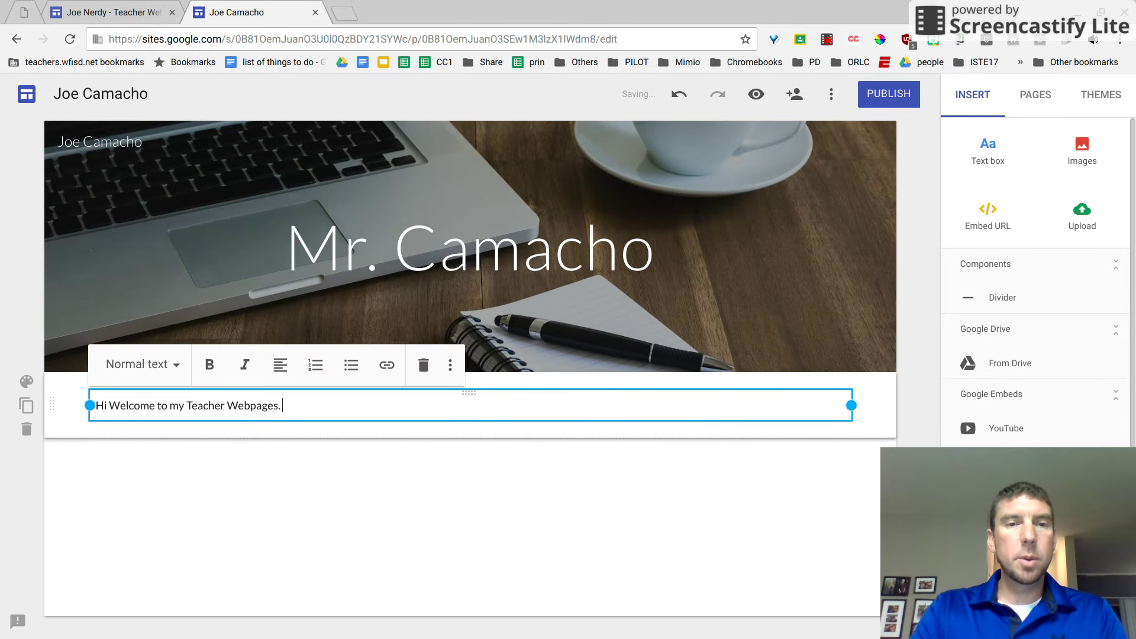
text(.)
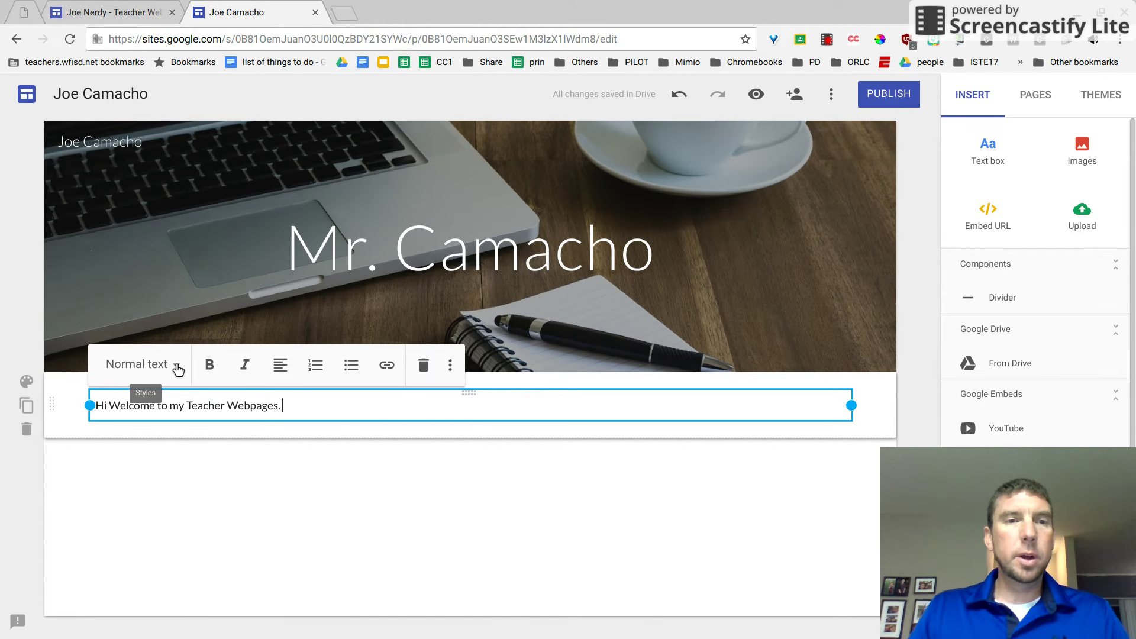
Style the welcome line as a Heading and center-align it.
click(177, 370)
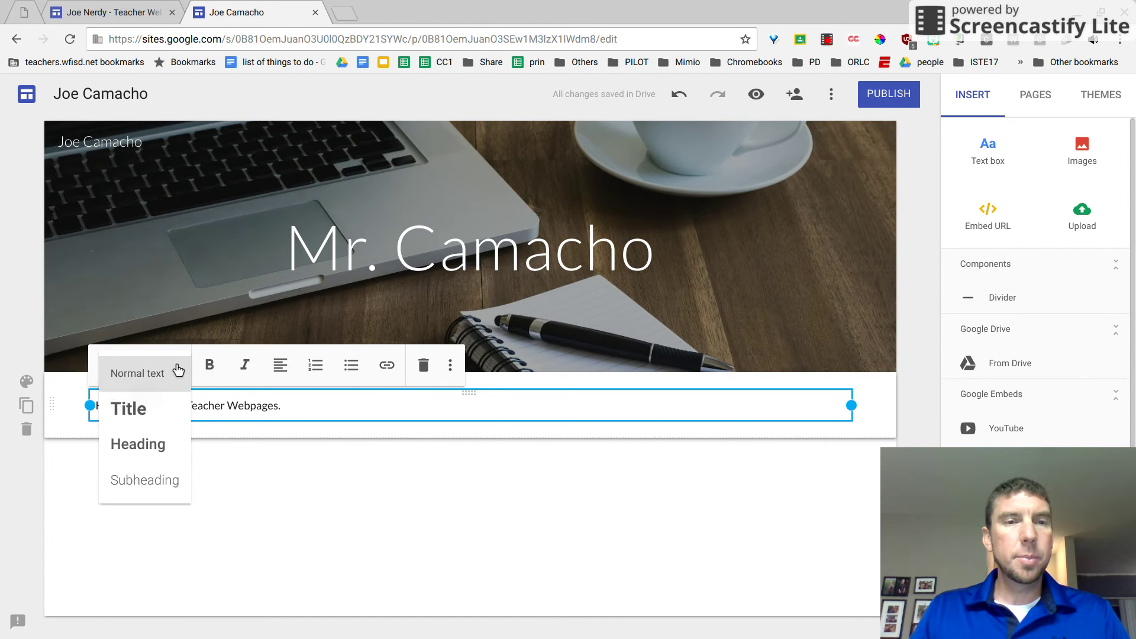
click(154, 481)
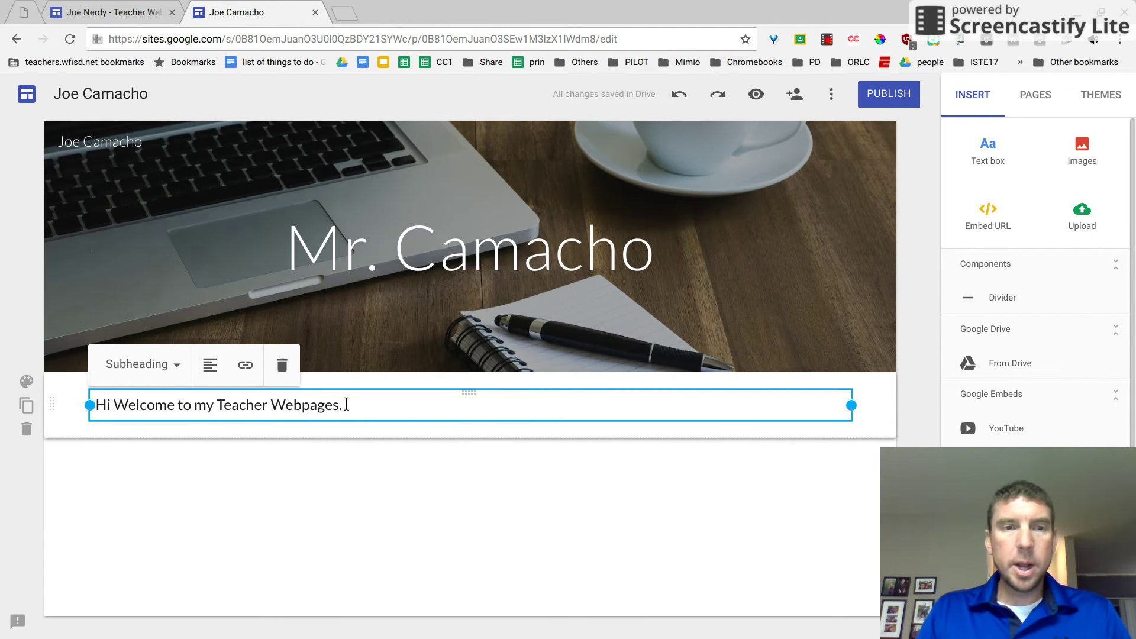
click(161, 368)
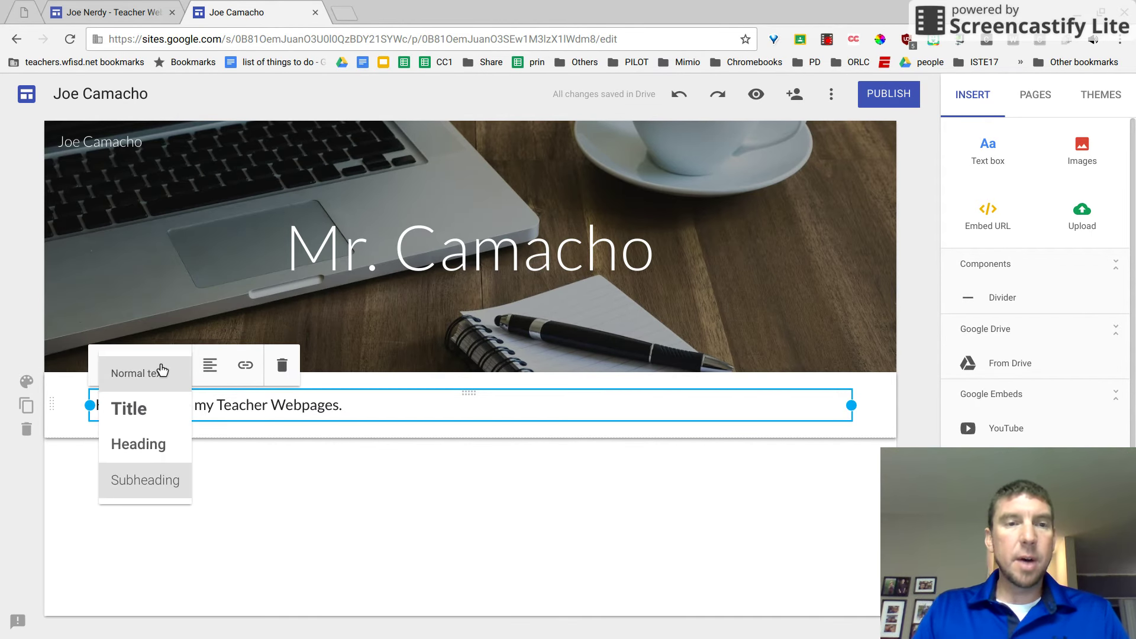
click(154, 451)
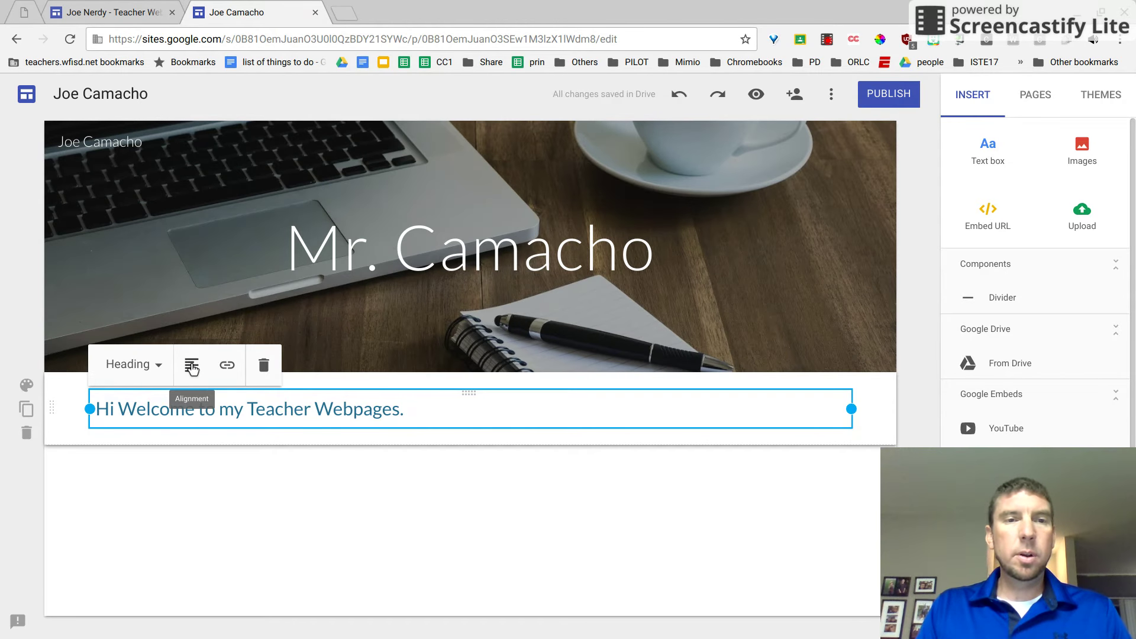
click(192, 367)
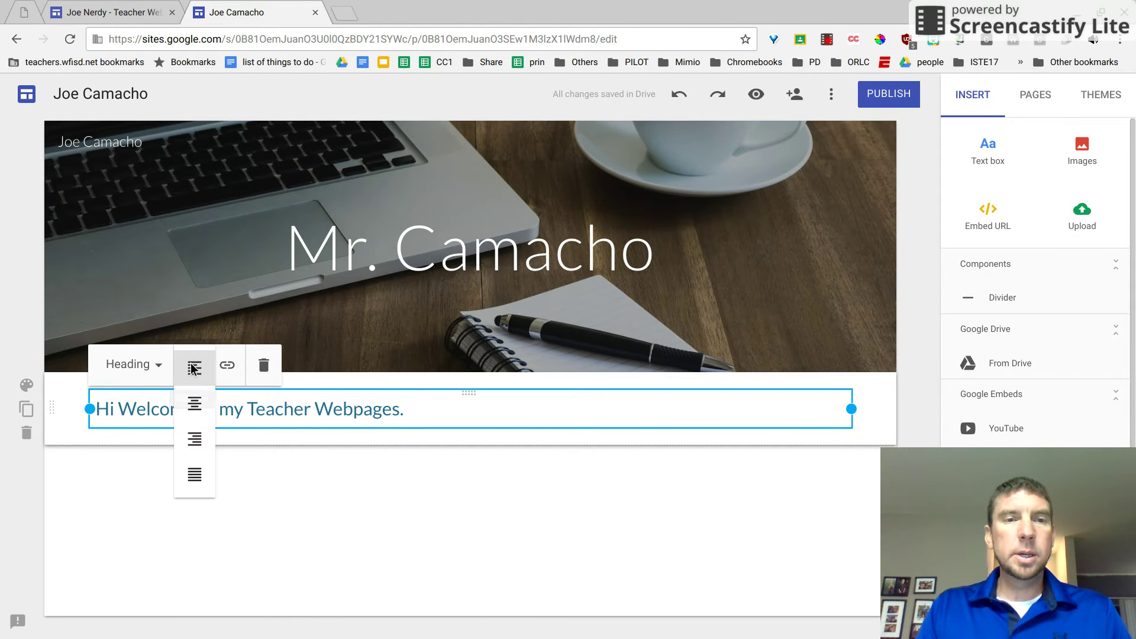
click(195, 407)
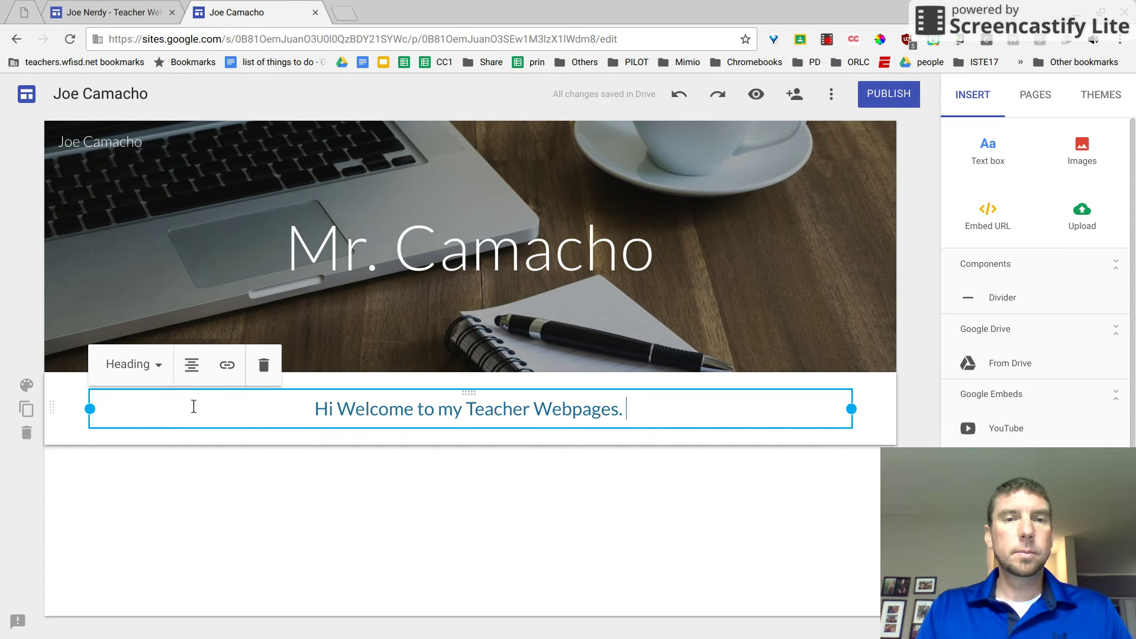
click(229, 481)
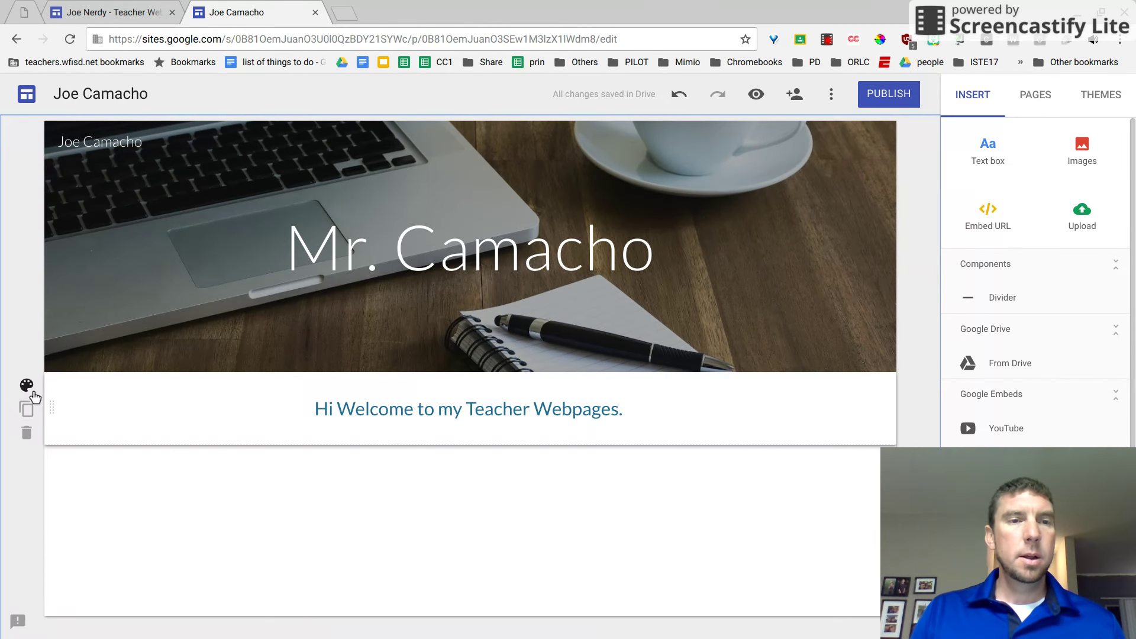
Apply the Emphasis 2 style so the welcome section becomes a blue band with white text.
click(27, 386)
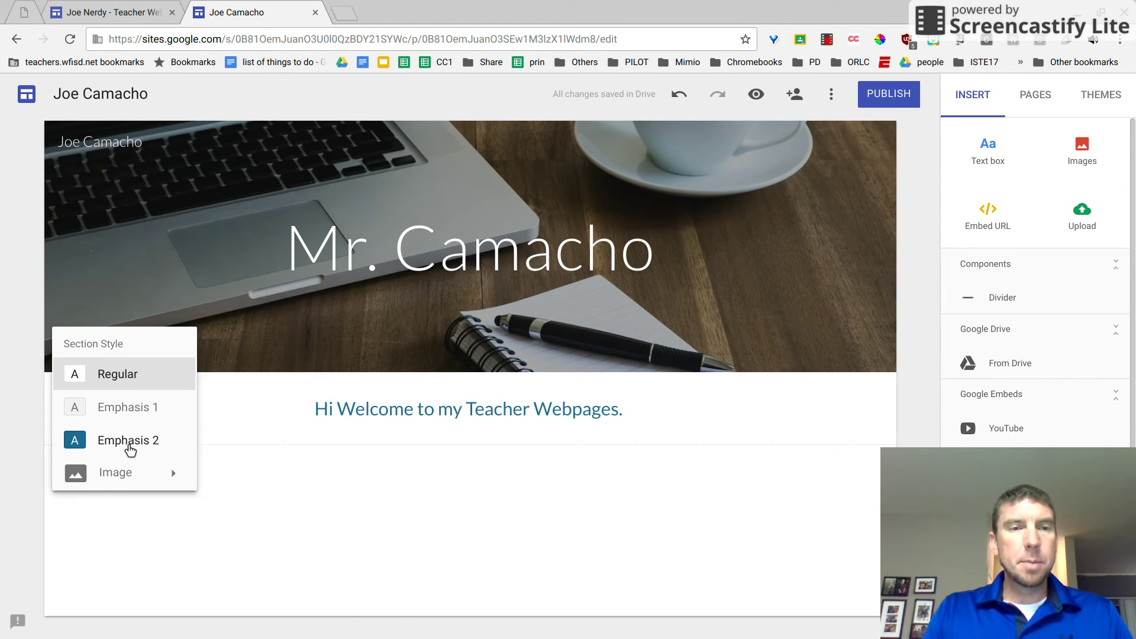
click(134, 449)
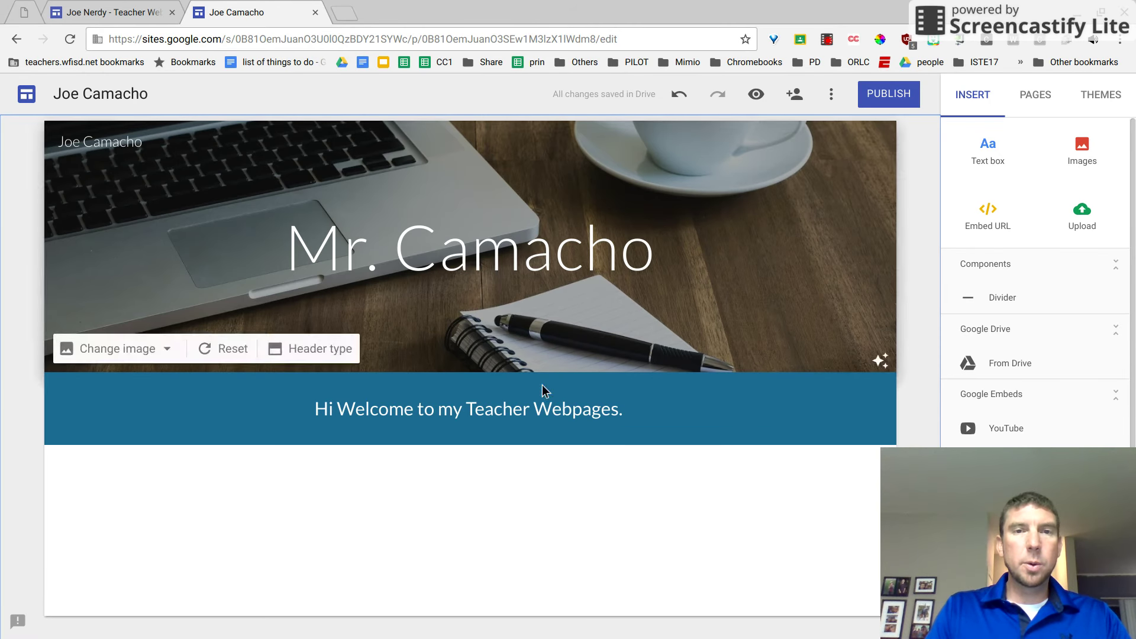
Add a new site page named 'Schedule' from the Pages panel.
click(1035, 100)
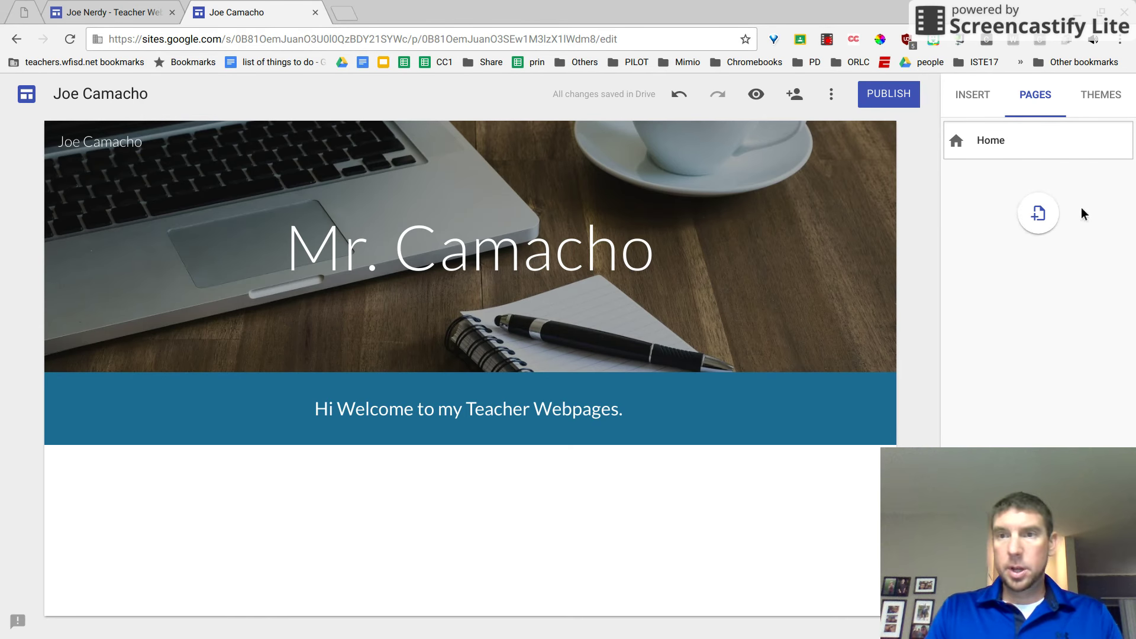
click(1040, 219)
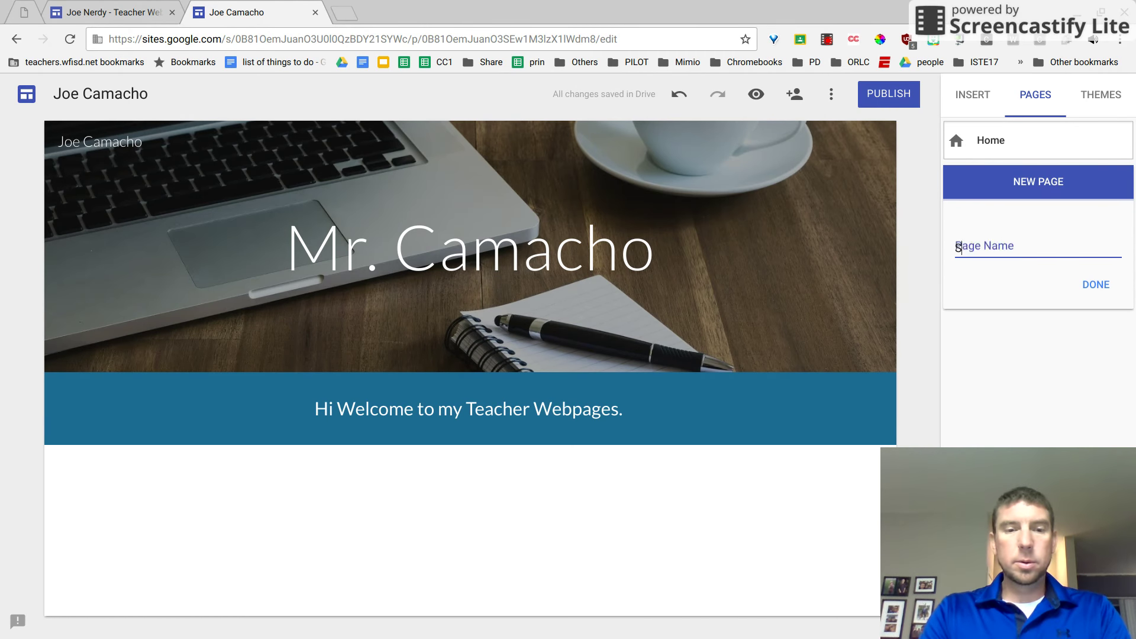
text(Sched)
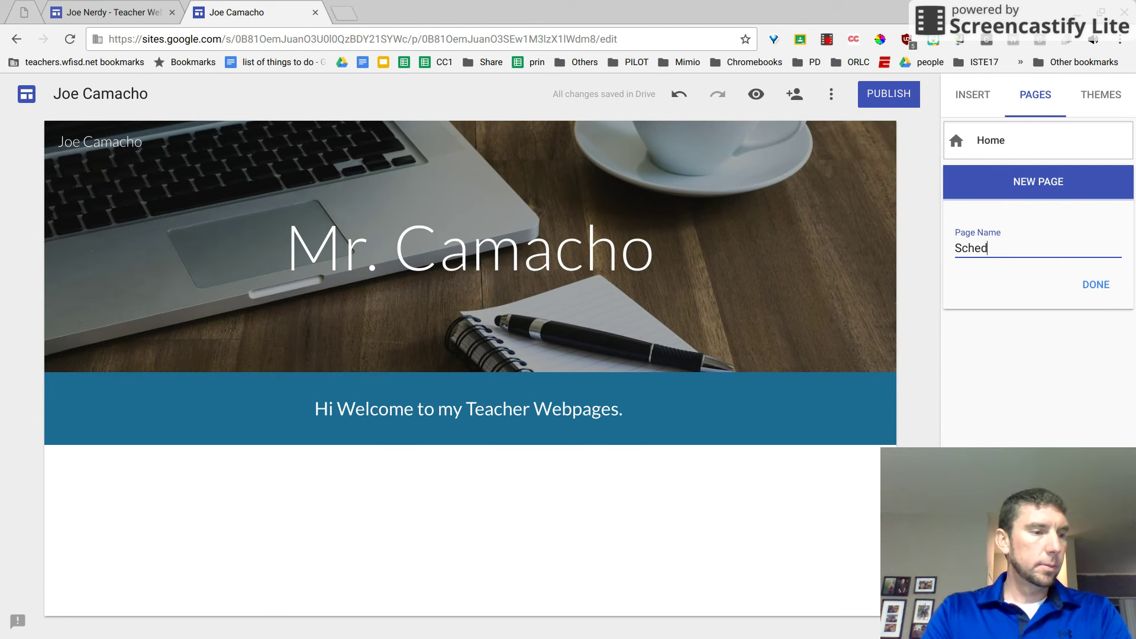
text(ule)
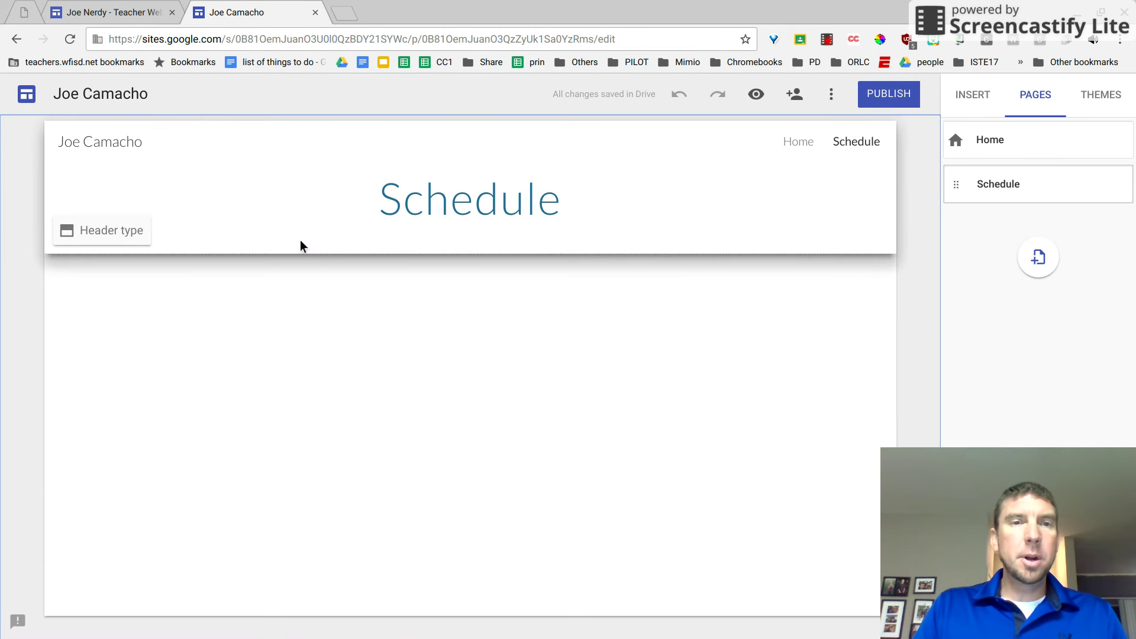
Give the Schedule page a Banner header and open its Select image picker.
click(121, 234)
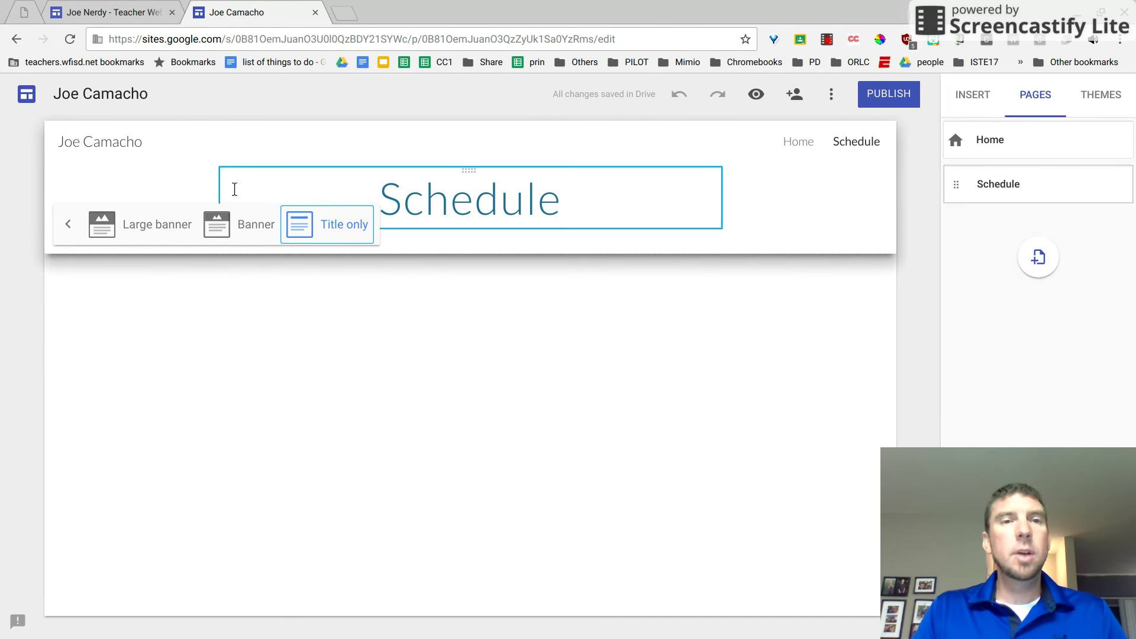
click(243, 236)
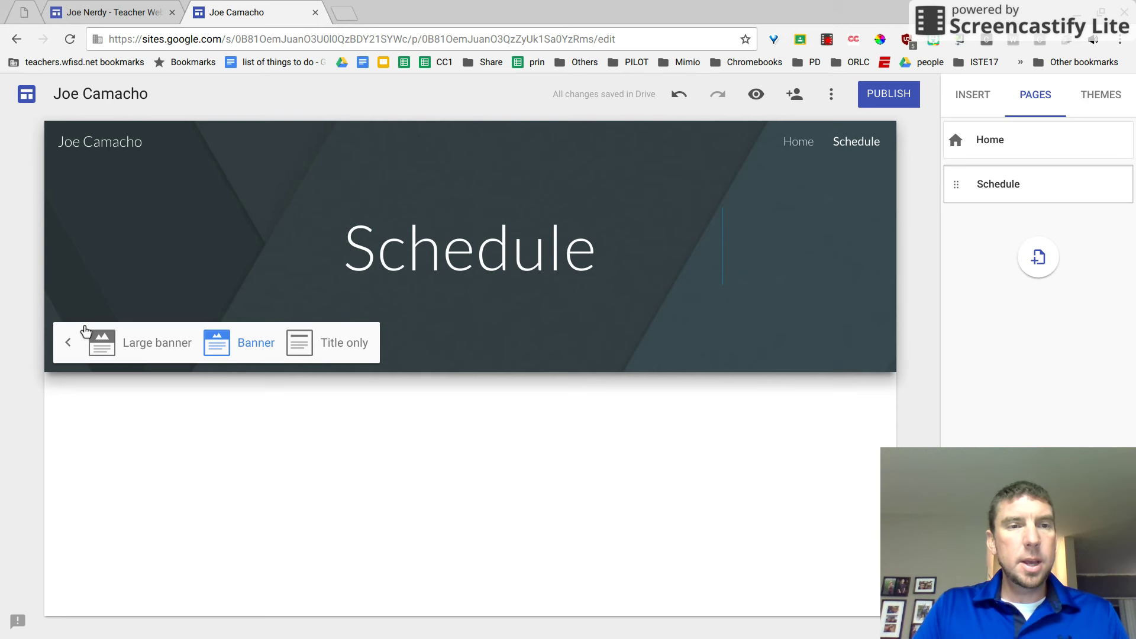
click(68, 348)
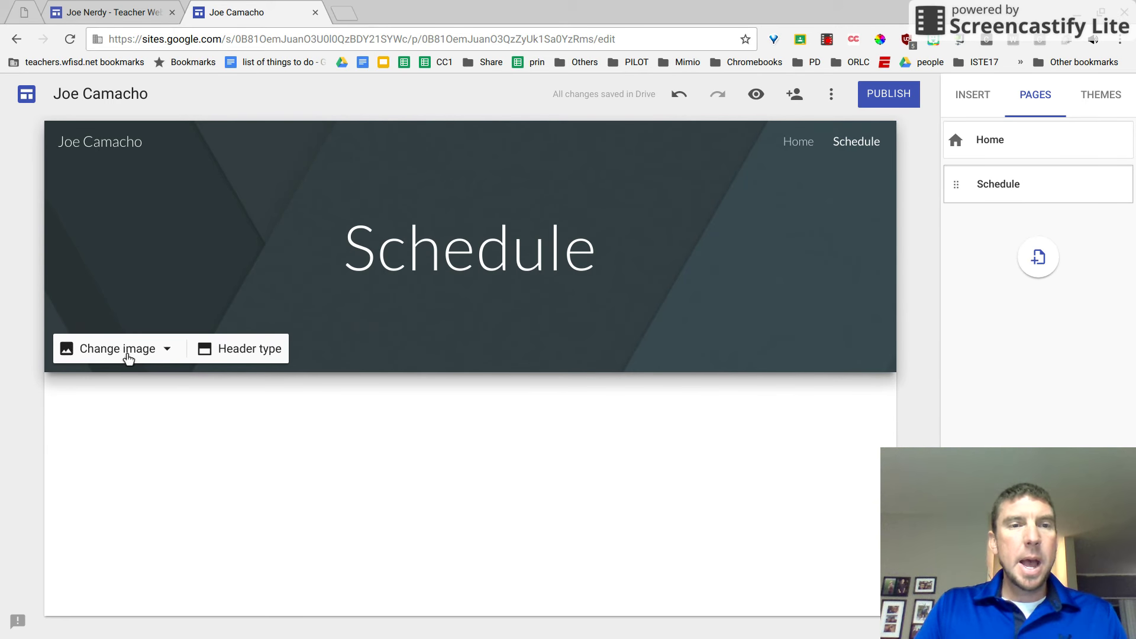
click(165, 350)
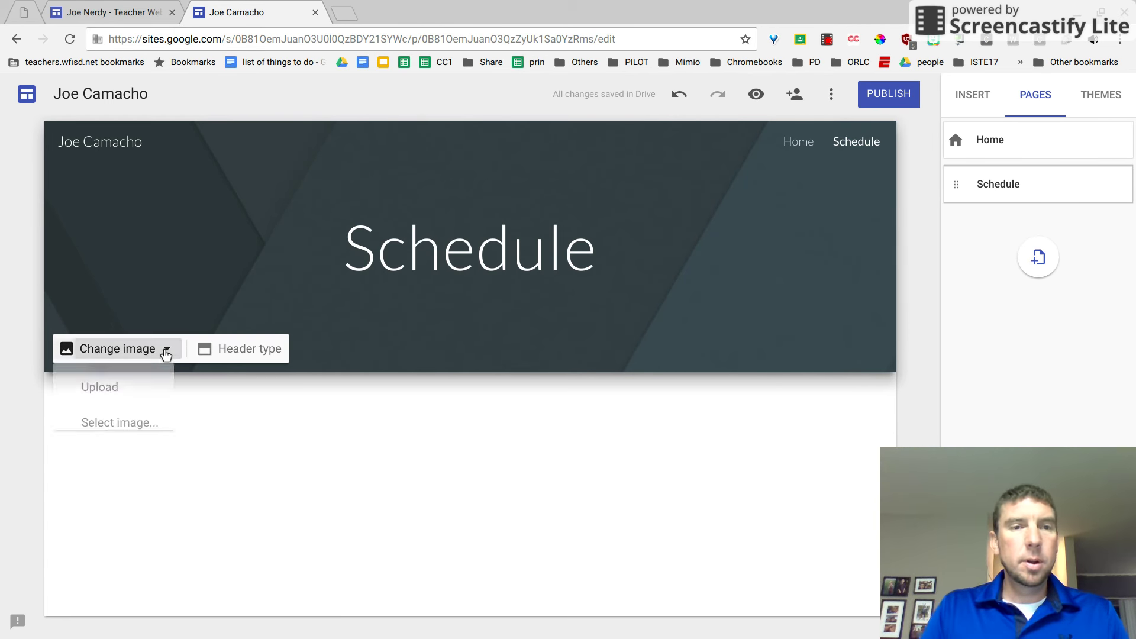
click(124, 424)
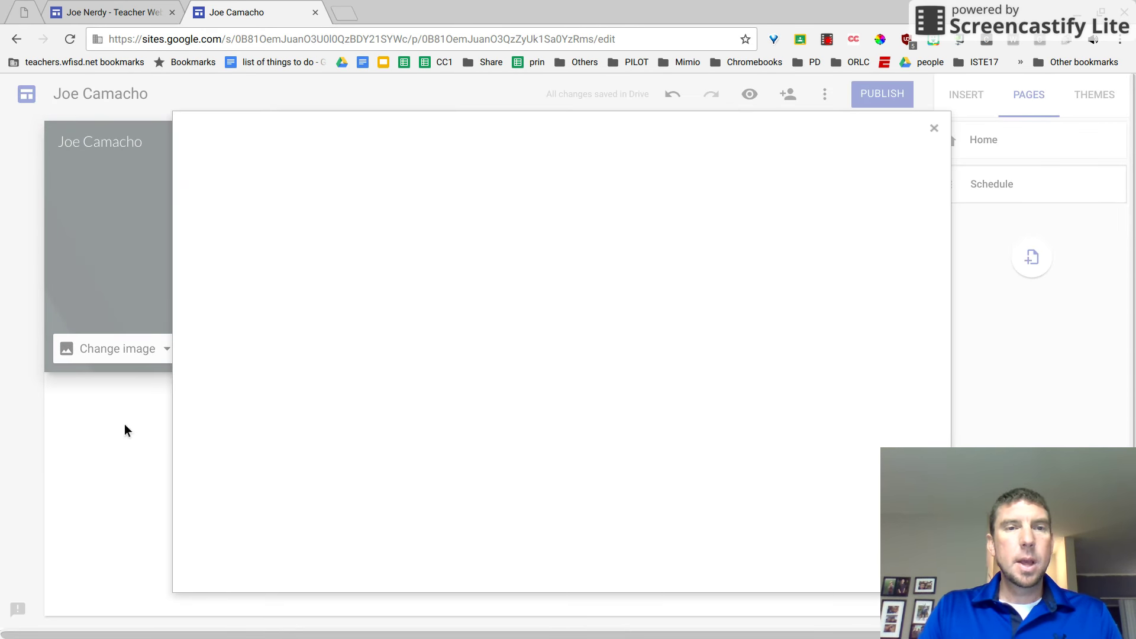
Search images for 'Chromebook' and set the white laptop photo as the Schedule header.
scroll(413, 330, down, 3)
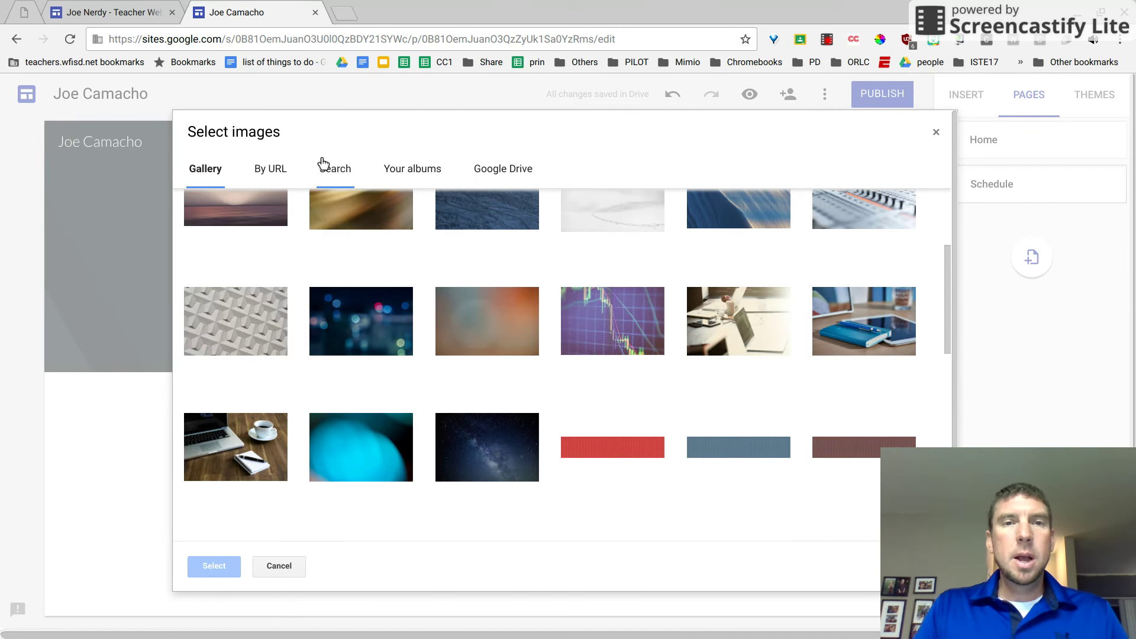
click(336, 173)
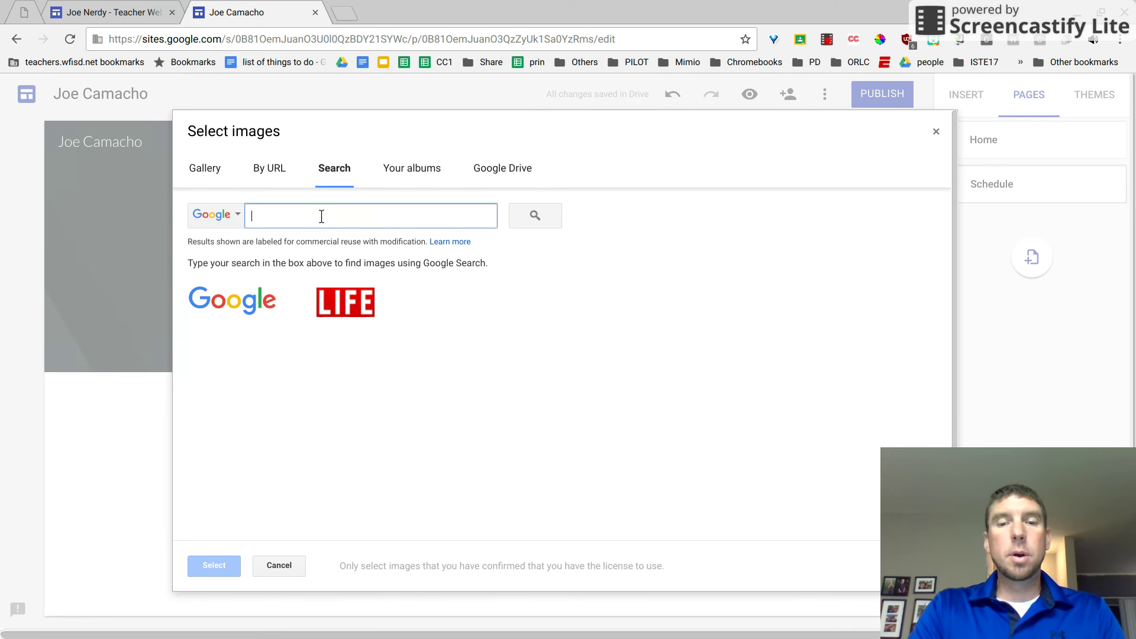
text(Chromebook)
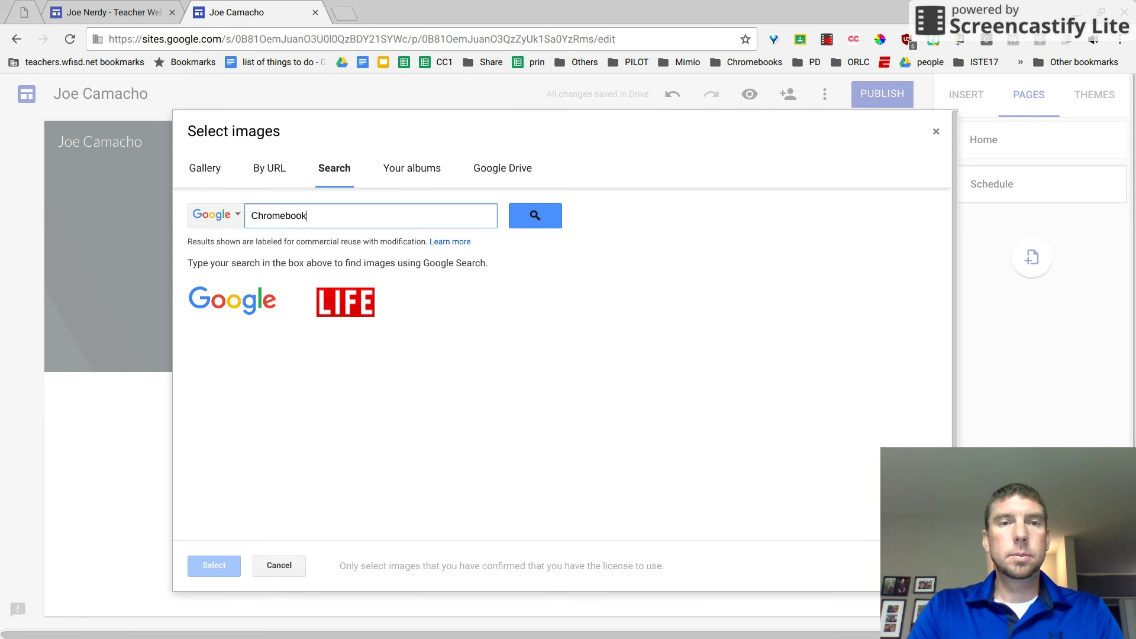
key(Return)
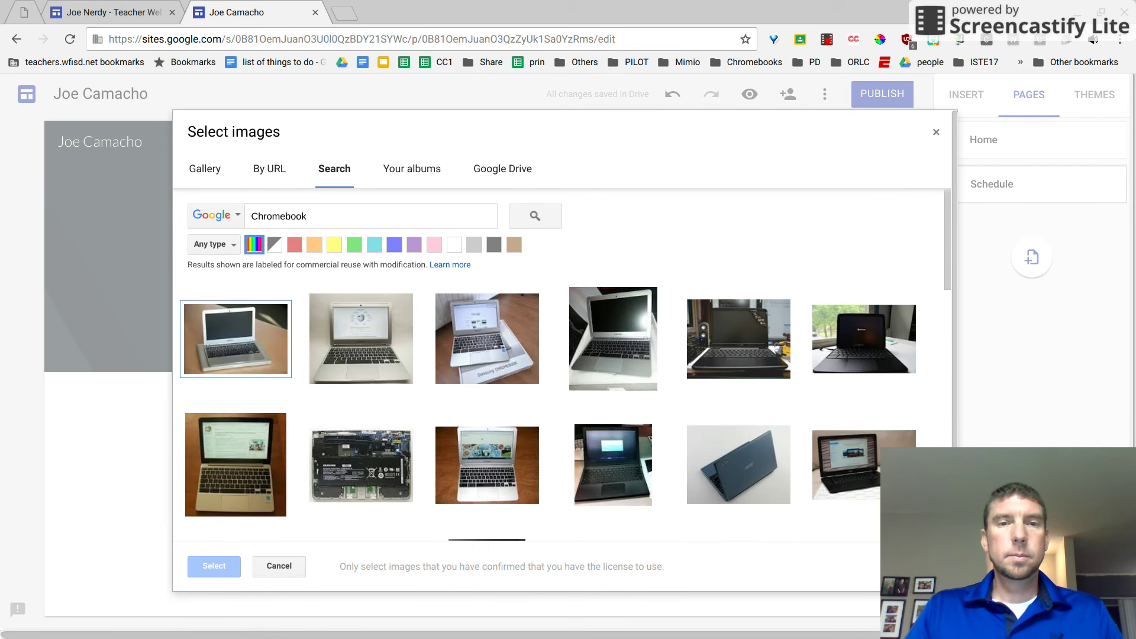
scroll(625, 377, down, 5)
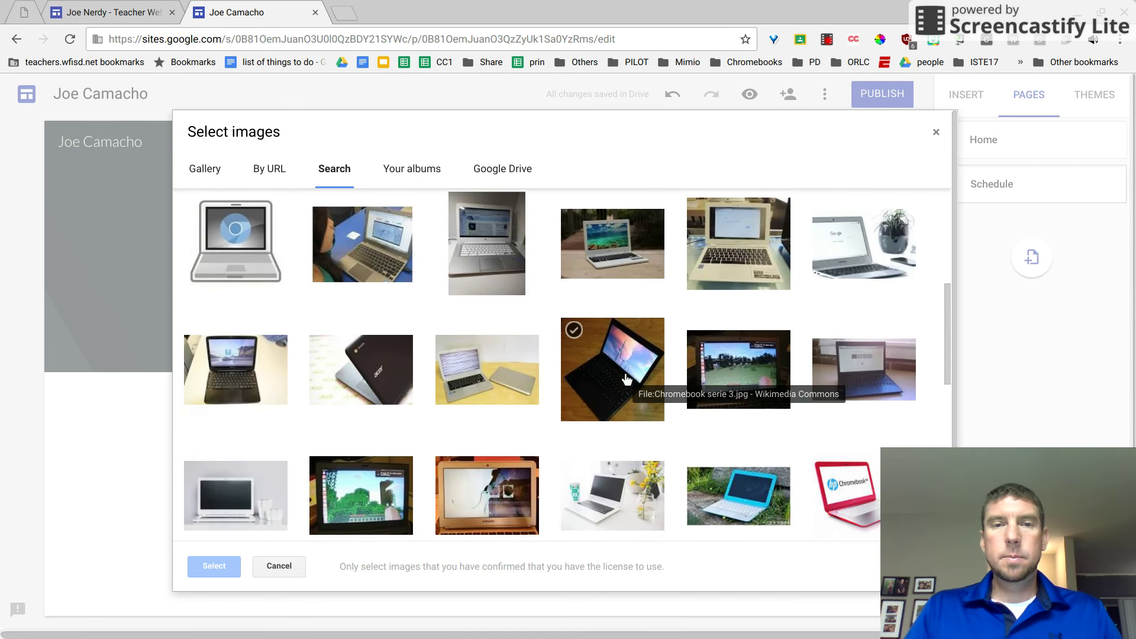
scroll(626, 379, down, 4)
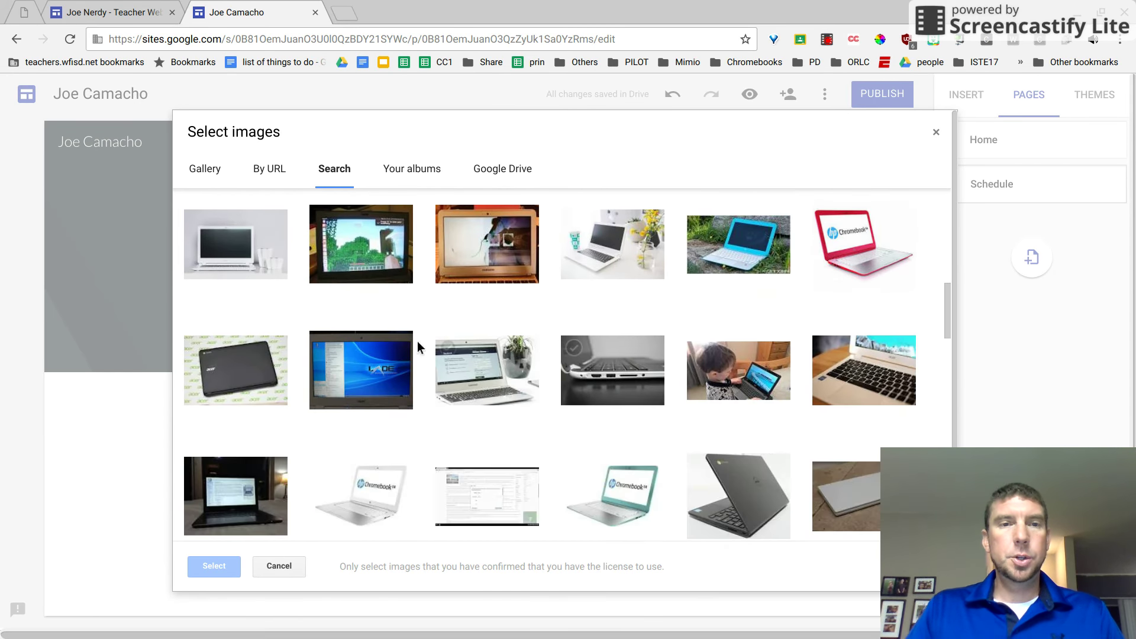
click(259, 247)
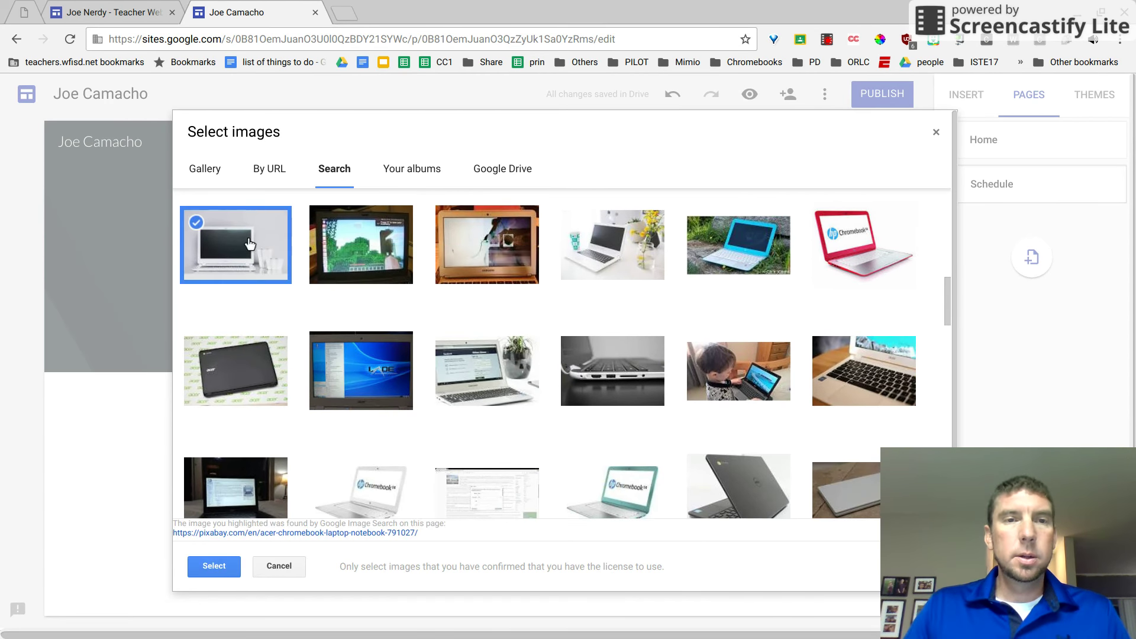
click(213, 565)
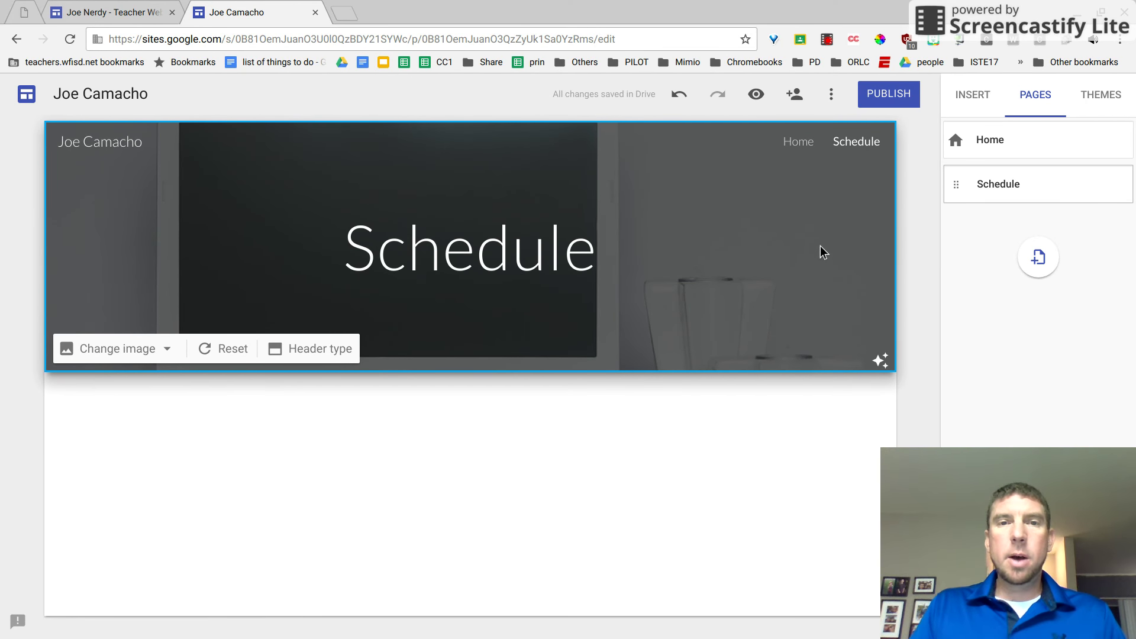
Replace the Schedule header's laptop picture with the autumn lake photo.
mouse_move(1034, 184)
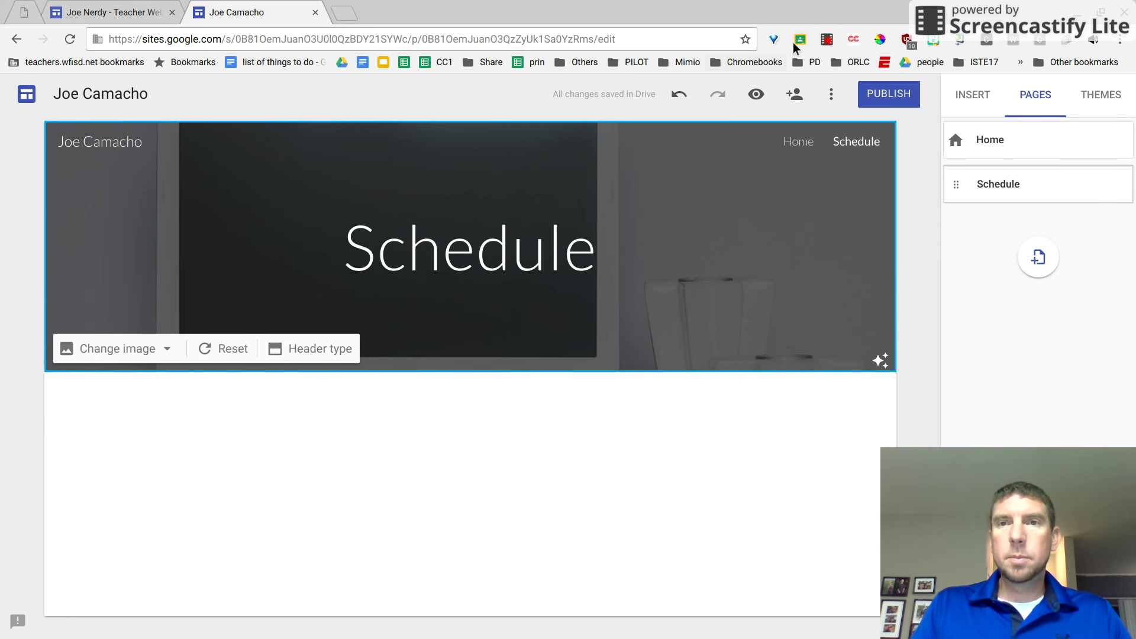
click(833, 37)
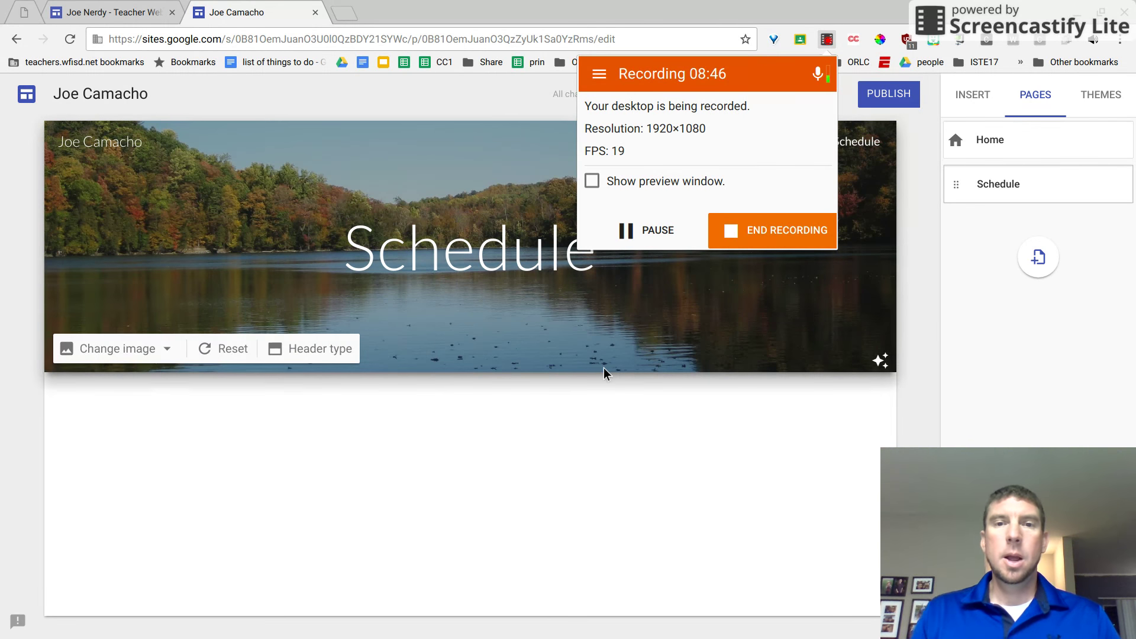
click(561, 436)
mouse_move(441, 309)
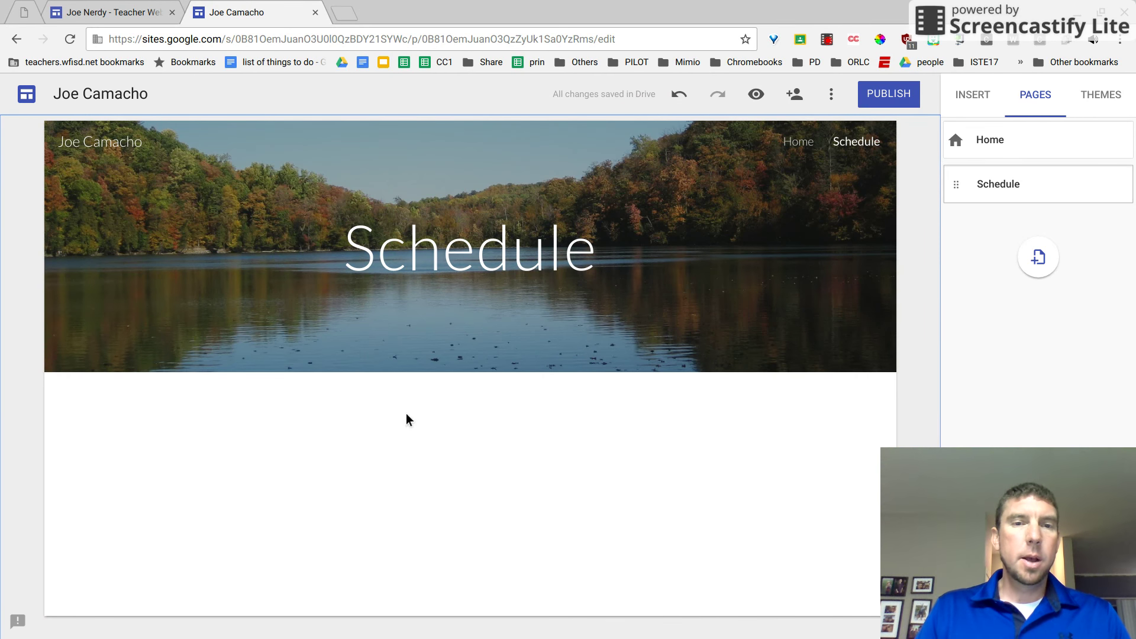
double_click(367, 424)
Add a text box below the header listing '8am 1st', '10 am 2nd' and '12 lunch' on separate lines.
click(367, 424)
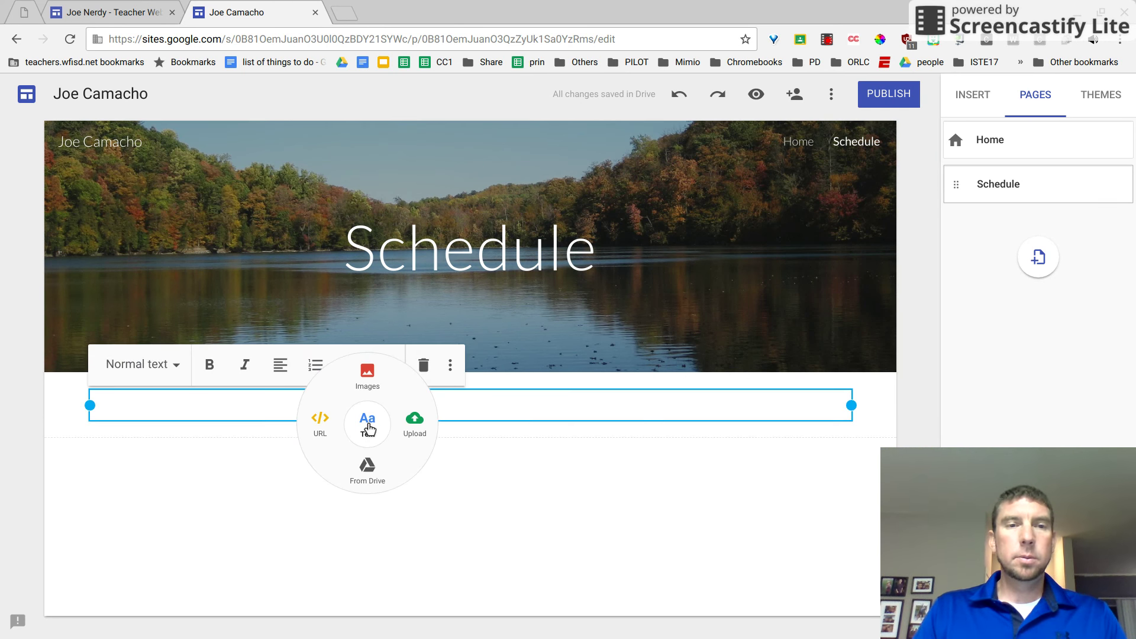
text(8)
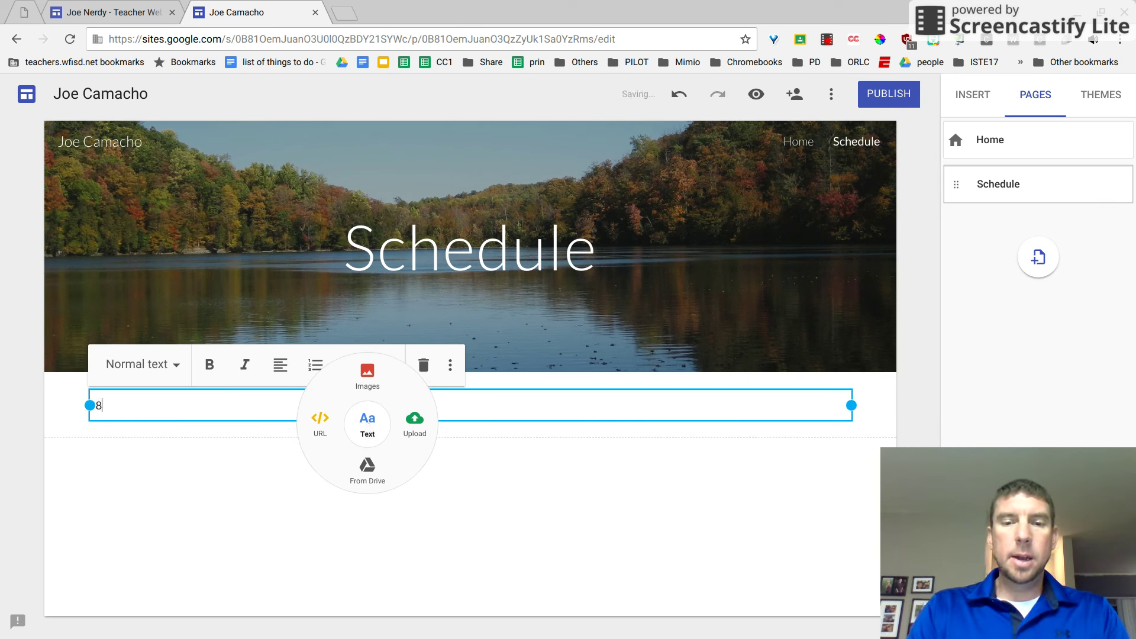
text(am 1st)
key(Return)
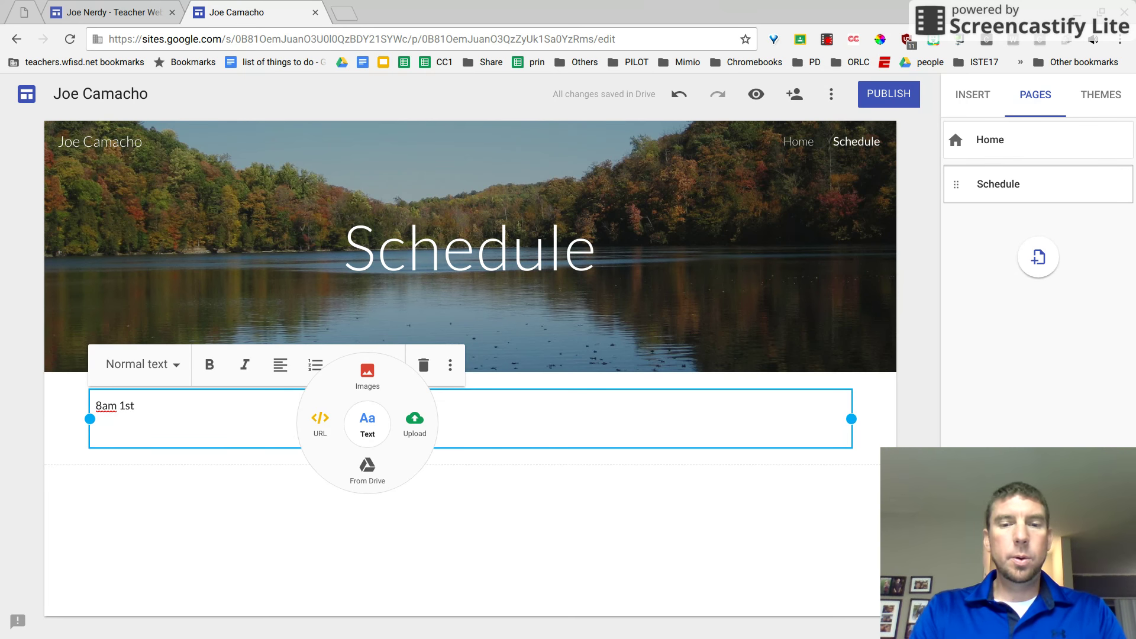
text(10 a)
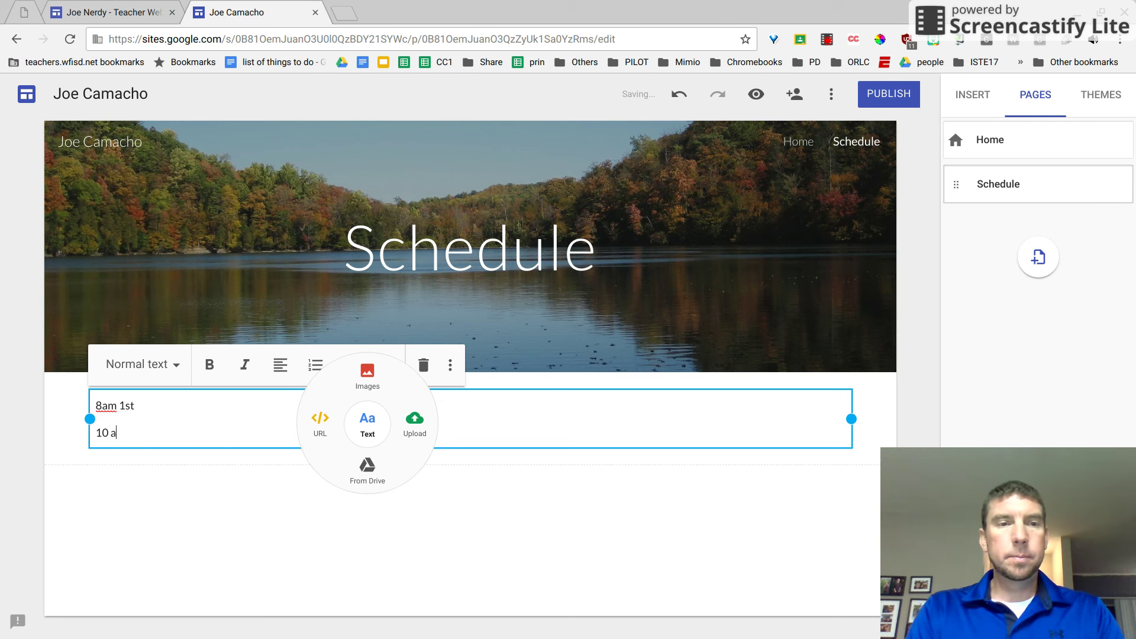
text(m 2nd)
key(Return)
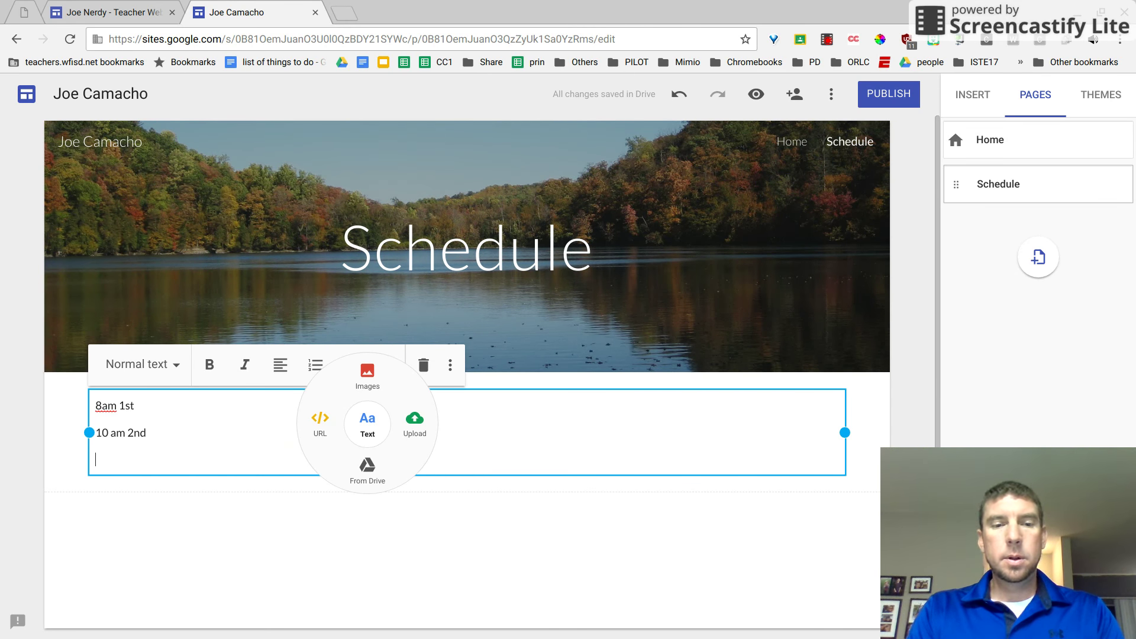
text(12 luc)
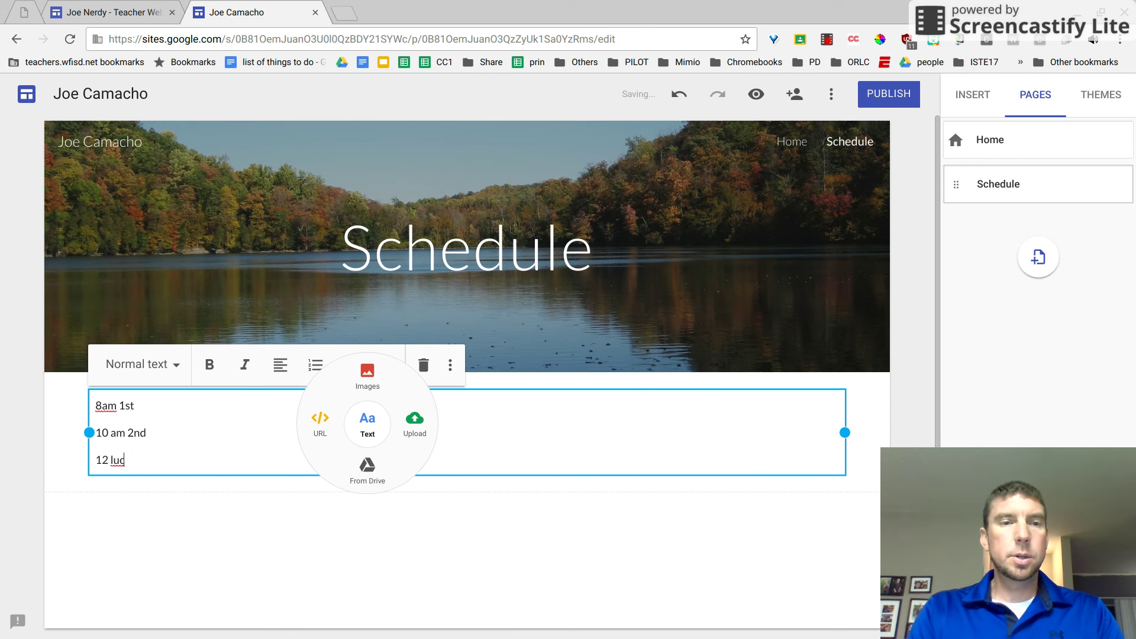
key(BackSpace)
text(nch)
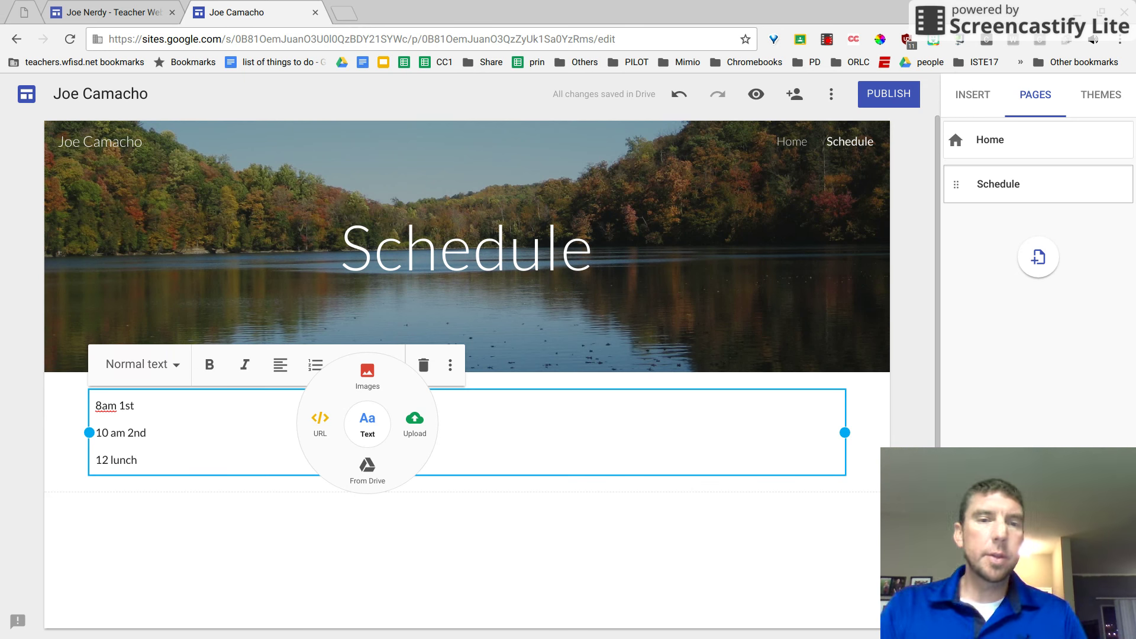
click(282, 519)
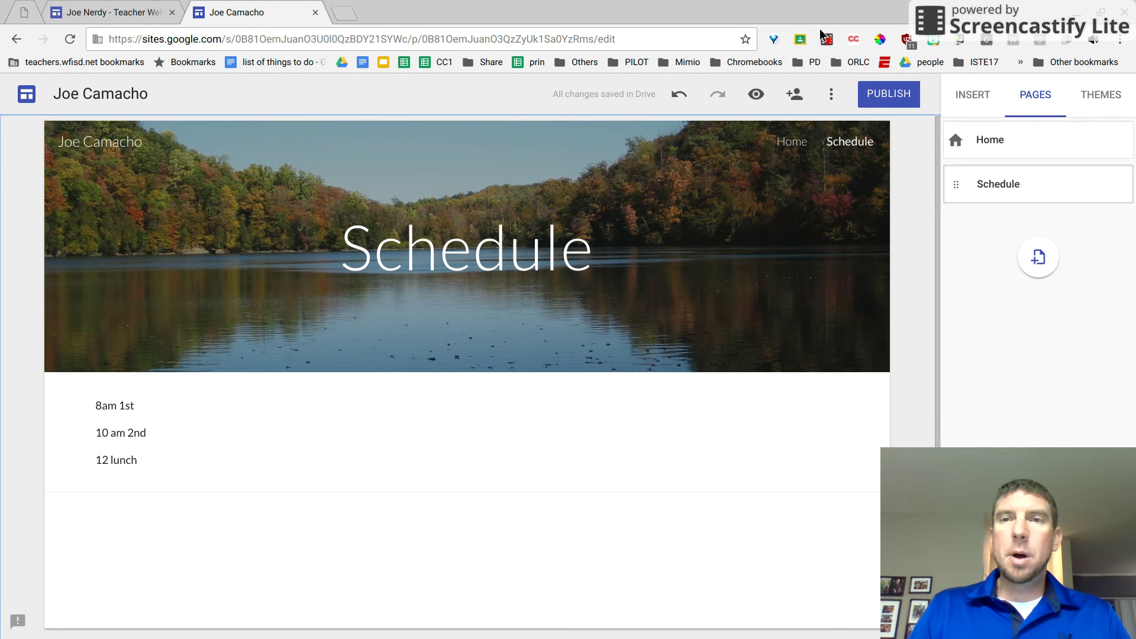
Create a third page titled 'About Me' with a capital M.
click(1038, 257)
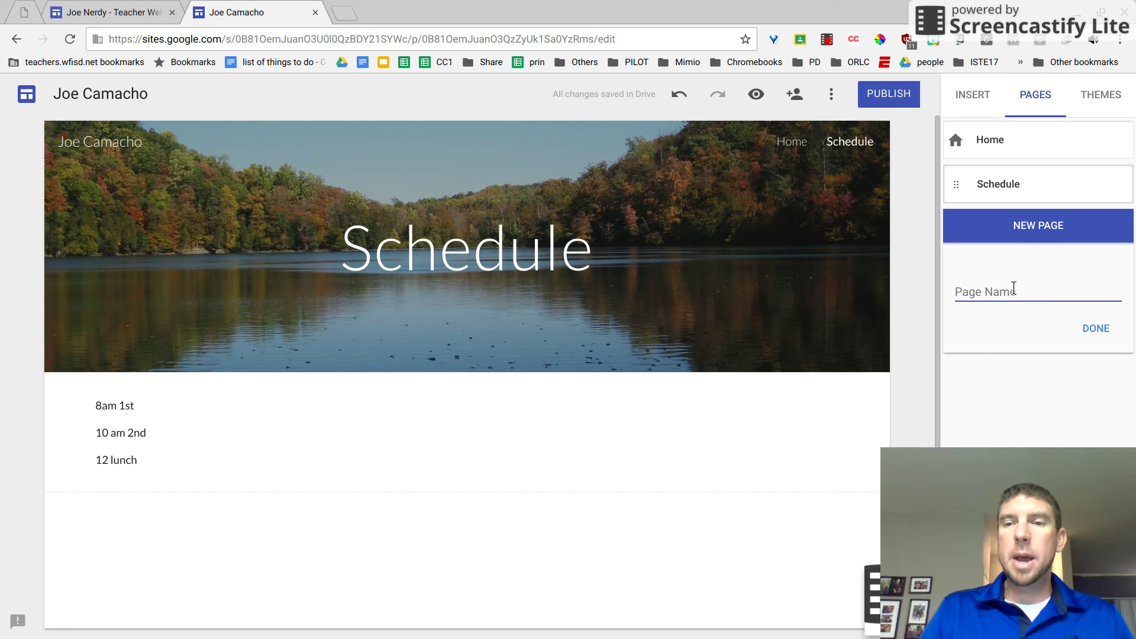
text(about me)
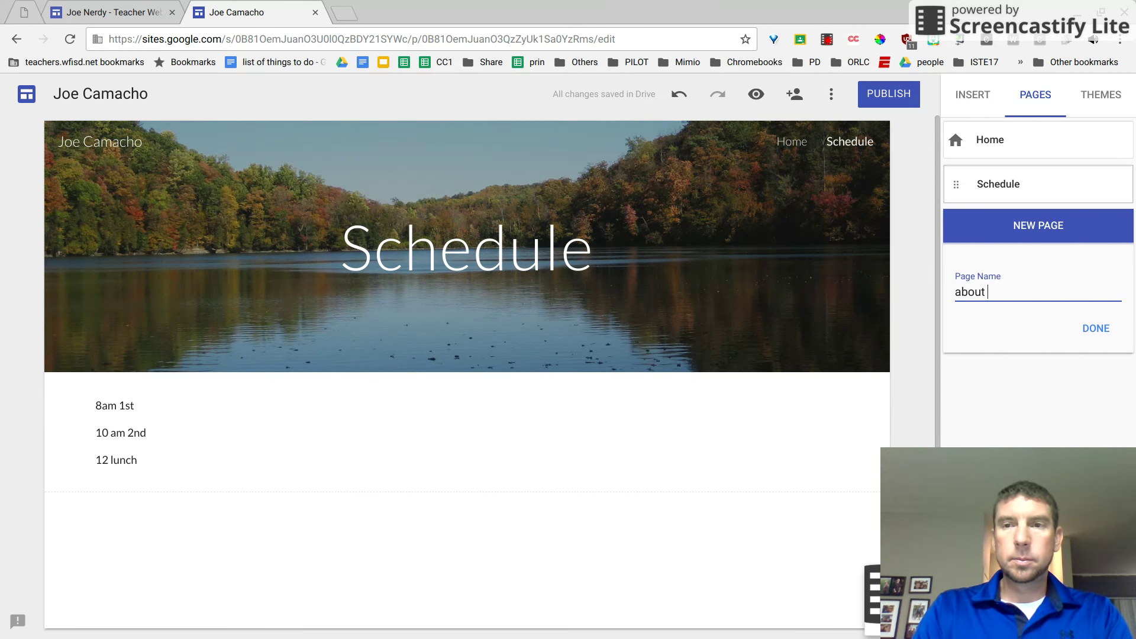
key(BackSpace)
key(BackSpace)
key(BackSpace)
key(BackSpace)
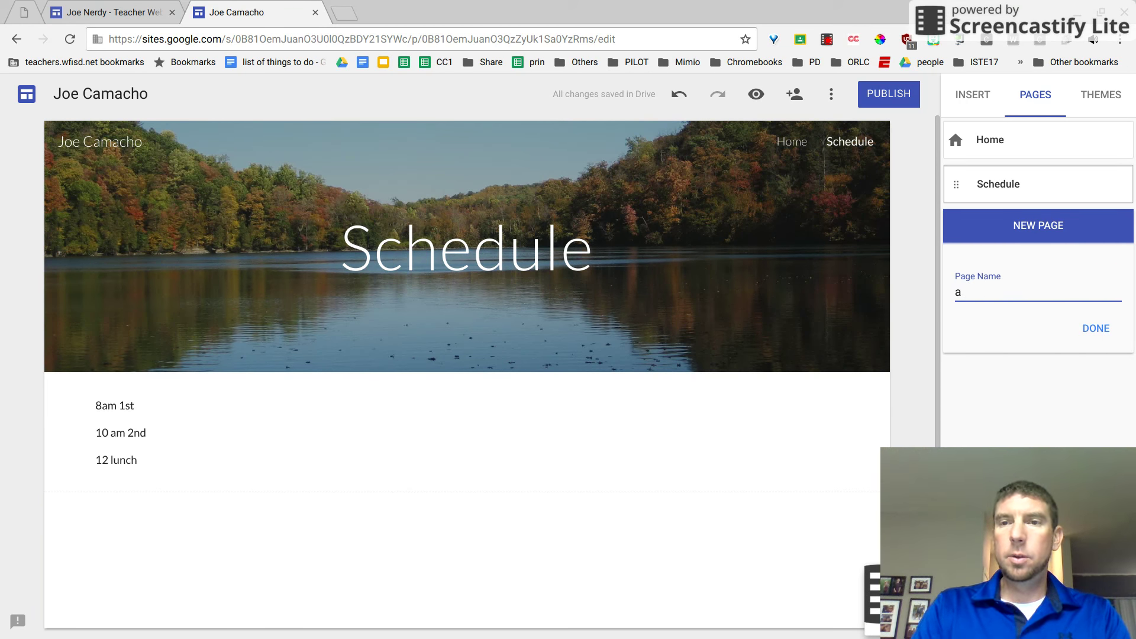
text(About me)
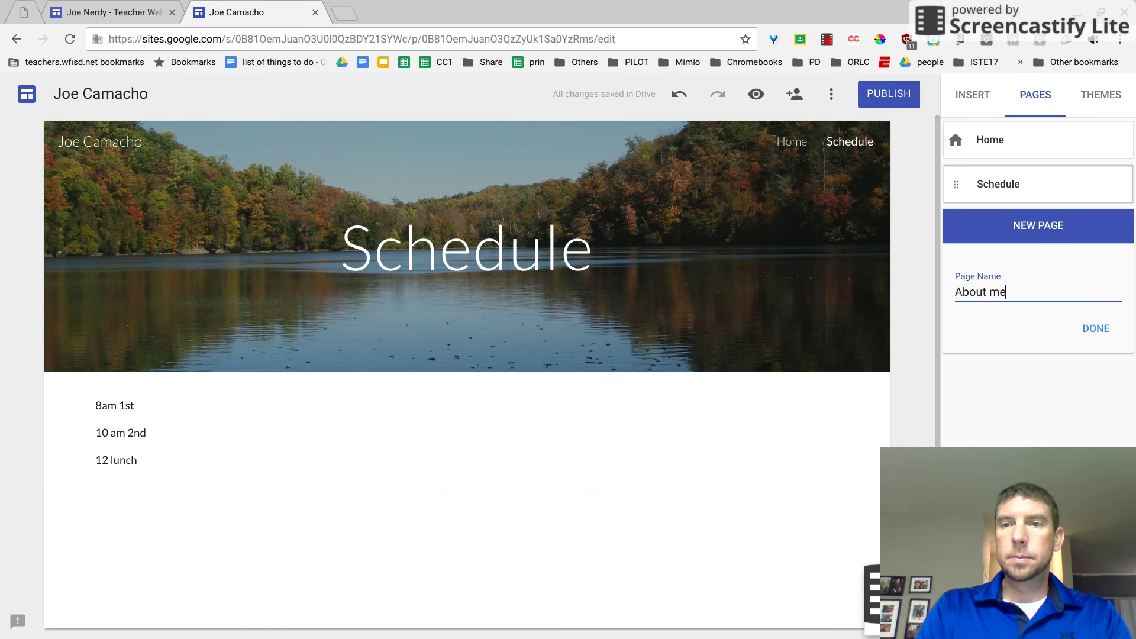
key(BackSpace)
key(BackSpace)
text(Me)
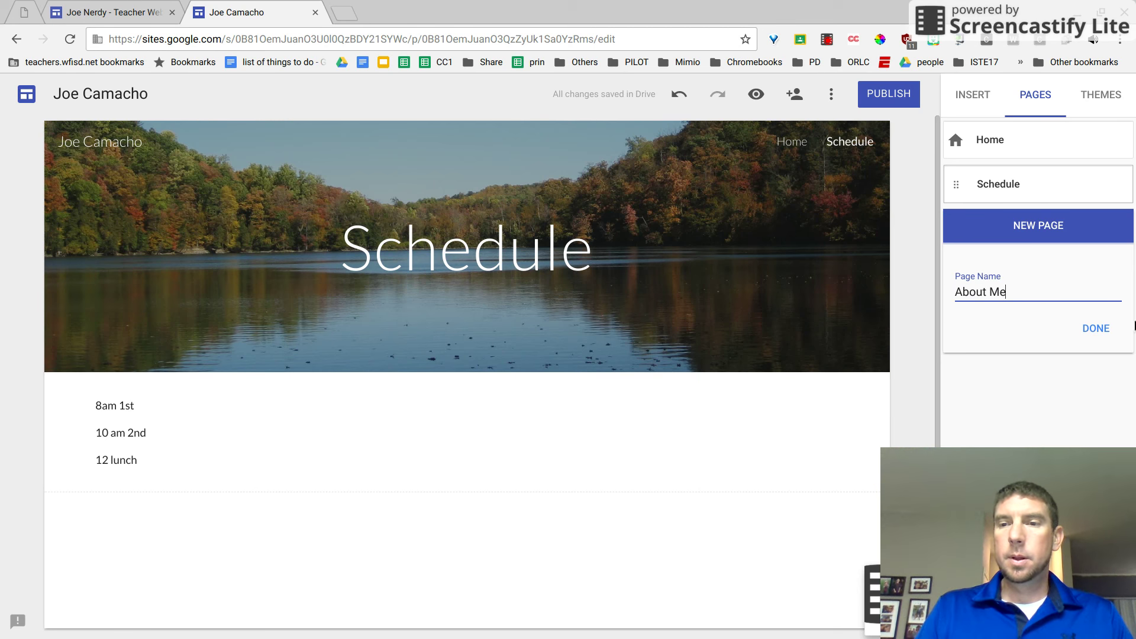
click(1095, 329)
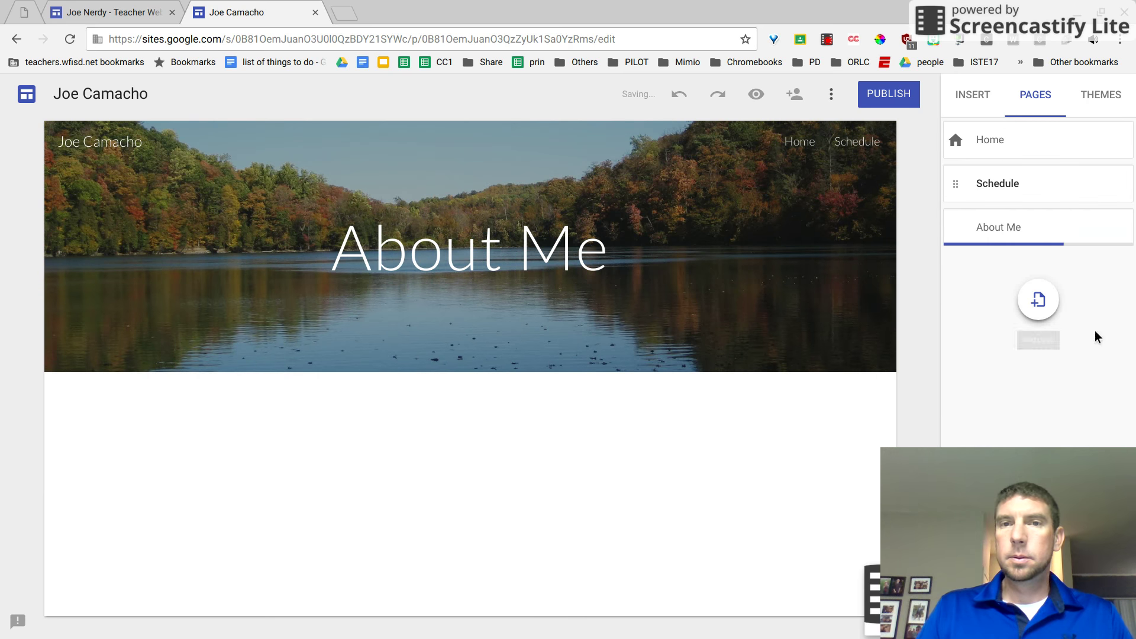
mouse_move(284, 319)
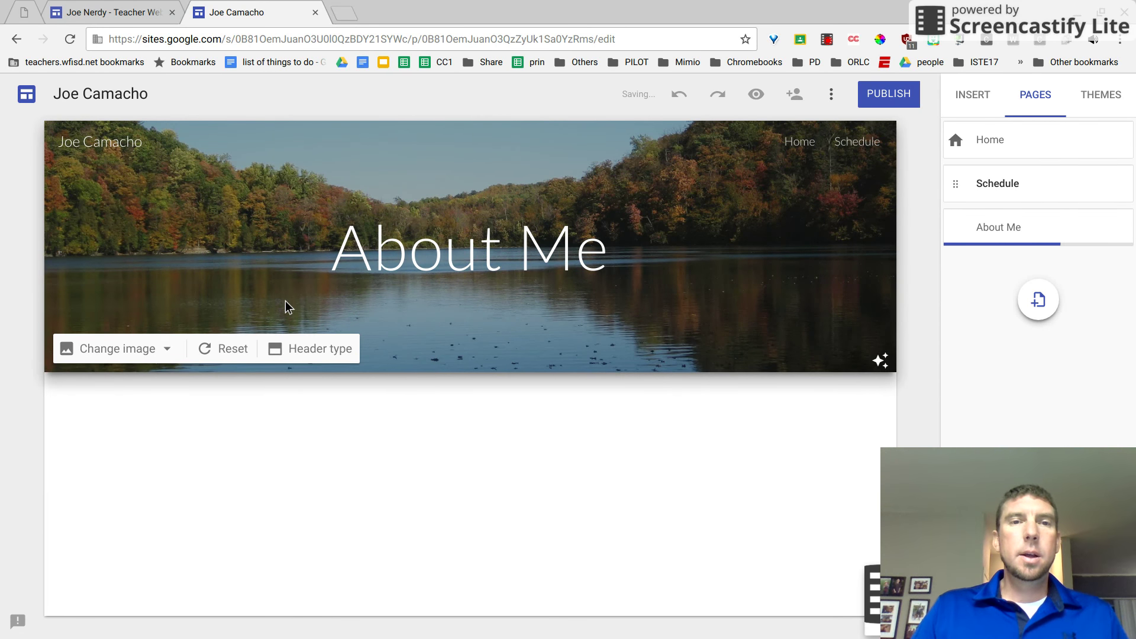